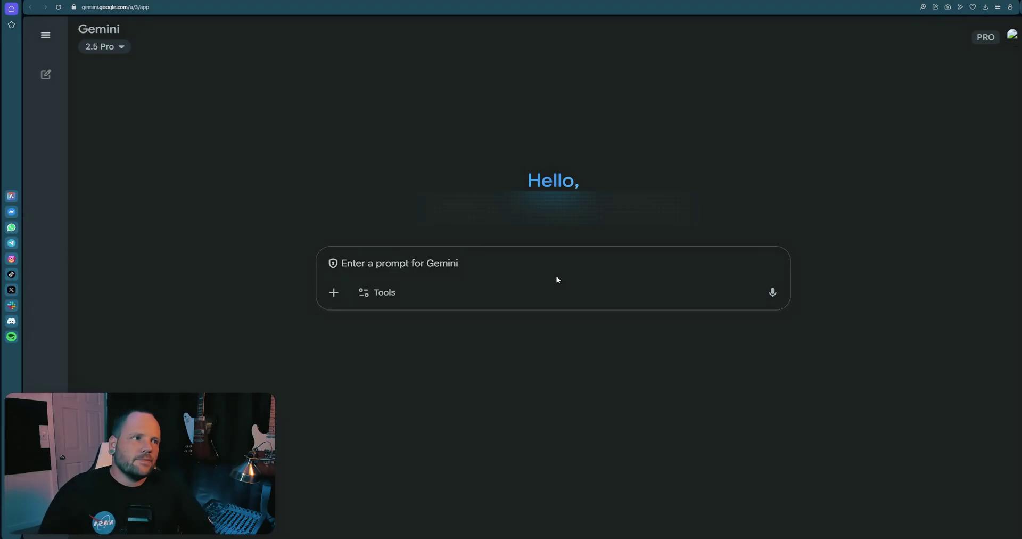
Ask Gemini to act as a career coach and help define the target industry for a new AI-based business.
{"action": "type", "text": "acts as a career coach. I am starting an AI-based business and I would like you to help me define my target industry and ideal client profile. I'd like you to ask a series of clarifying questions about my personal interests and disinterests, my previous experience professionally, and the sort of problems I could see myself solving."}
{"action": "key", "text": "Return"}
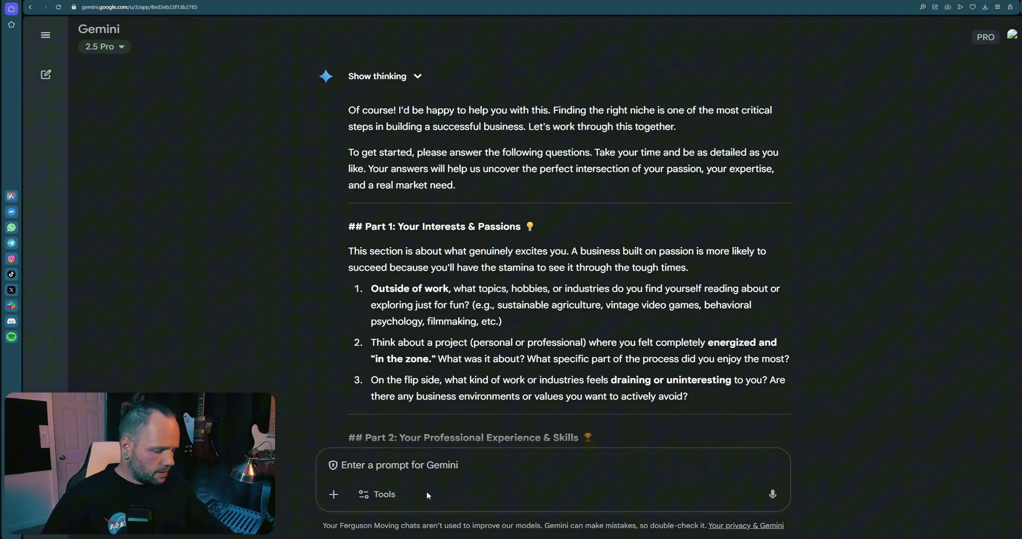
Read through the coaching questions and submit the answers, describing the ideal client as between a small business owner and a creative professional.
{"action": "scroll", "coordinate": [468, 355], "scroll_direction": "down", "scroll_amount": 2}
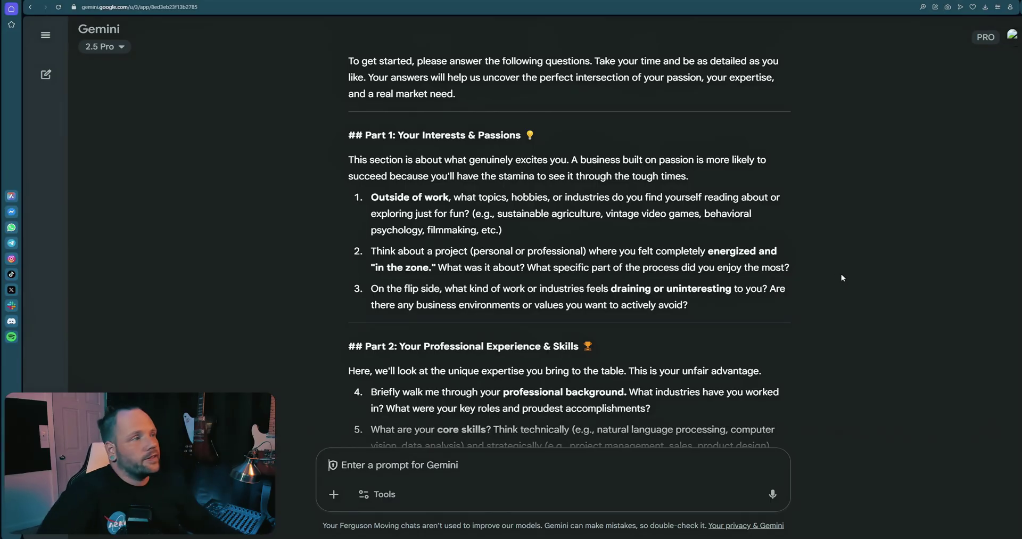
{"action": "scroll", "coordinate": [411, 362], "scroll_direction": "down", "scroll_amount": 2}
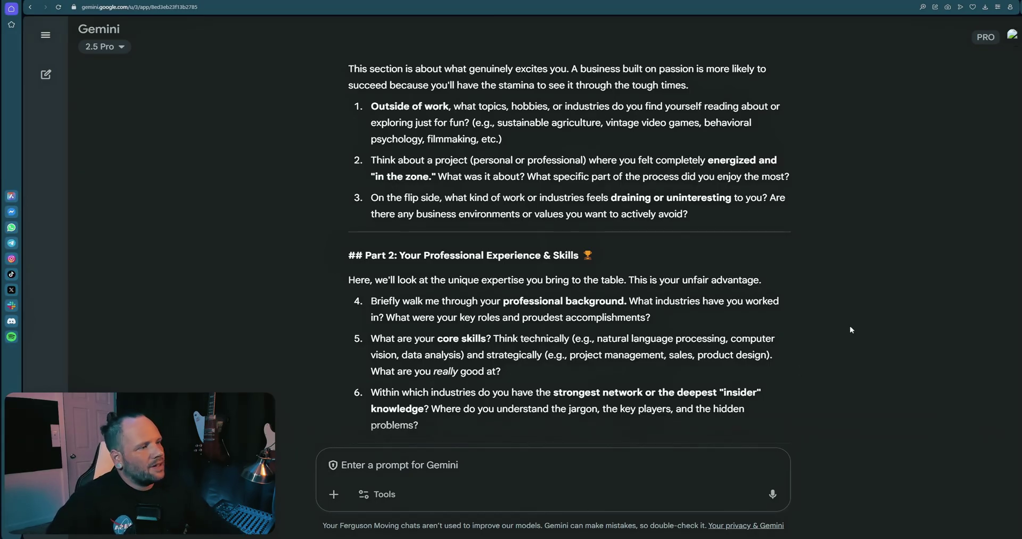
{"action": "scroll", "coordinate": [712, 368], "scroll_direction": "down", "scroll_amount": 2}
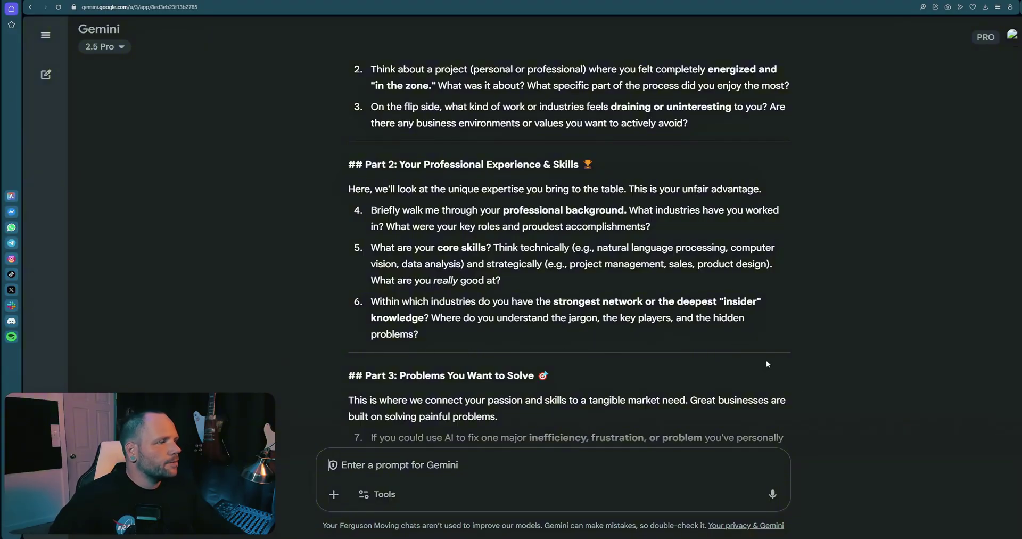
{"action": "scroll", "coordinate": [548, 368], "scroll_direction": "down", "scroll_amount": 4}
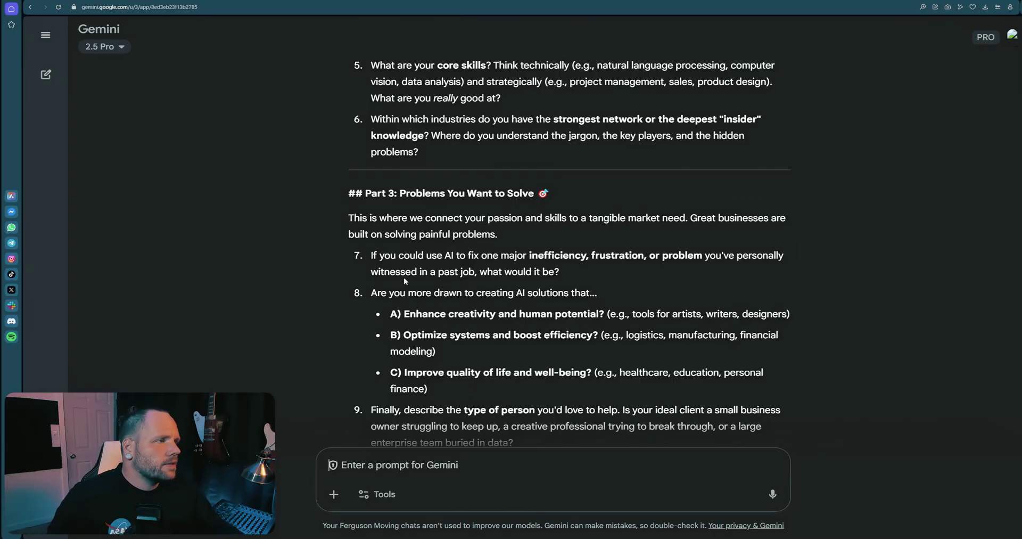
{"action": "scroll", "coordinate": [415, 257], "scroll_direction": "down", "scroll_amount": 2}
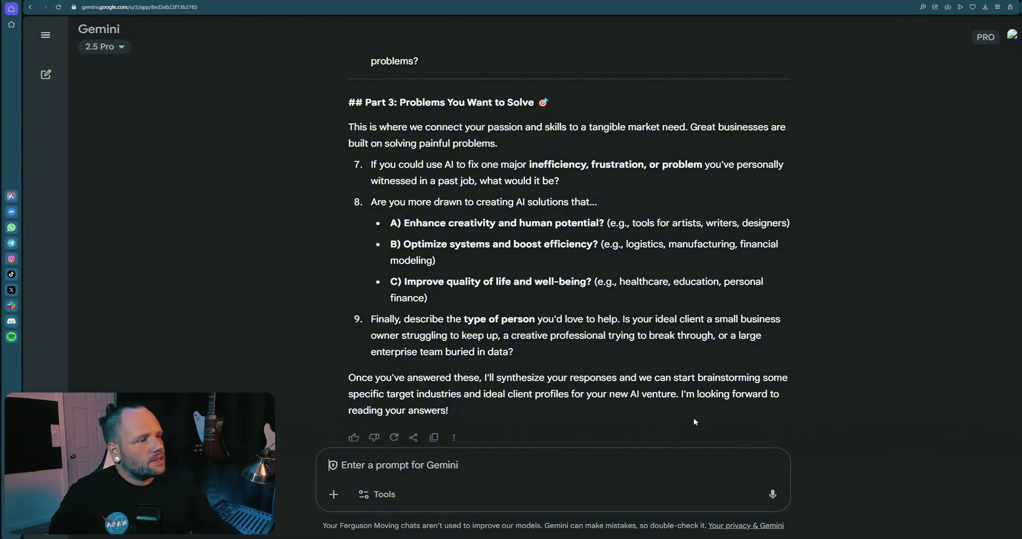
{"action": "scroll", "coordinate": [878, 404], "scroll_direction": "down", "scroll_amount": 1}
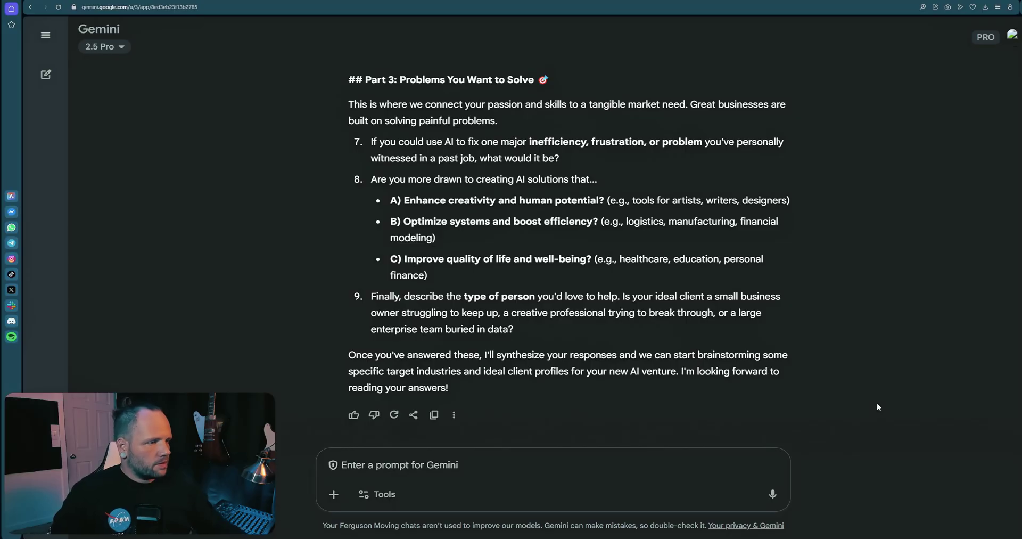
{"action": "type", "text": "Describe what type of person you'd love to help. What is my ideal client? A small business owner struggling to keep up, a creative professional trying to break through, or a large enterprise? I would say it's somewhere in between small business owner and creative professional. I obviously am attracted and drawn to people in similar situations as myself, people with similar personalities. However, I do enjoy a diverse group of friends and learning from others. I just really essentially want to be valuable by being valued, if that makes any sense whatsoever. I enjoy helping people."}
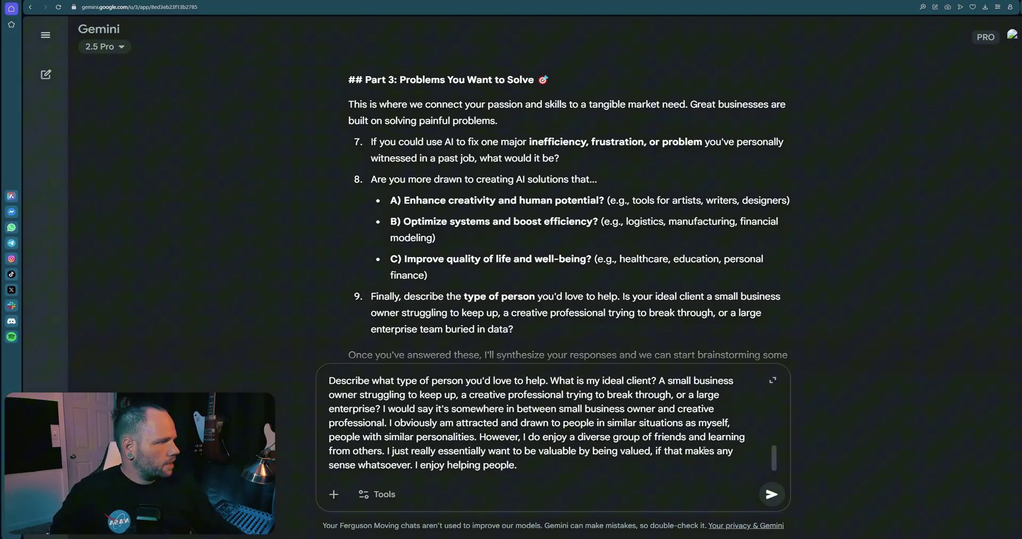
{"action": "key", "text": "ctrl+z"}
{"action": "left_click", "coordinate": [772, 494]}
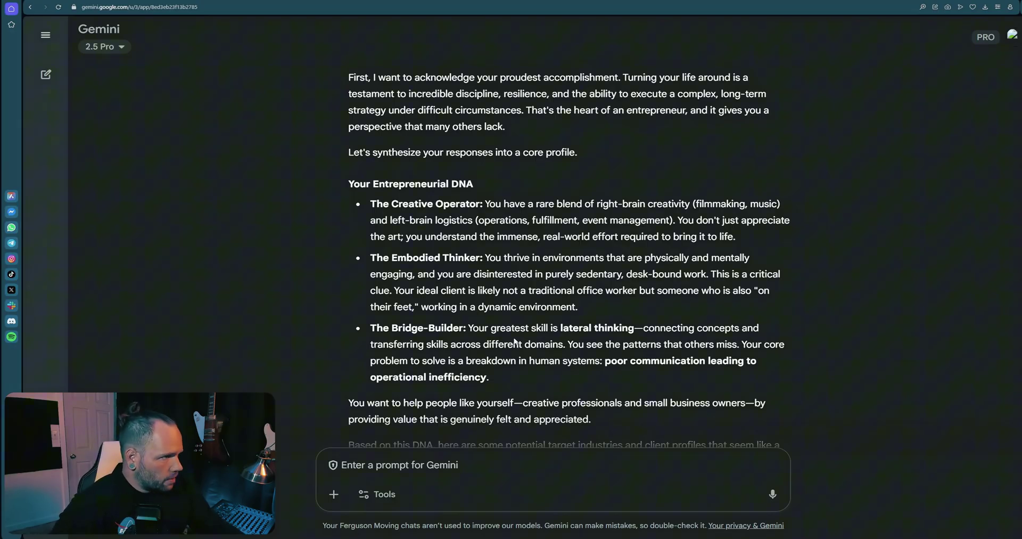
Review the reply's entrepreneurial profile, target industry brainstorm, ideal client profile and recommended next mission.
{"action": "scroll", "coordinate": [815, 299], "scroll_direction": "down", "scroll_amount": 2}
{"action": "scroll", "coordinate": [801, 308], "scroll_direction": "down", "scroll_amount": 2}
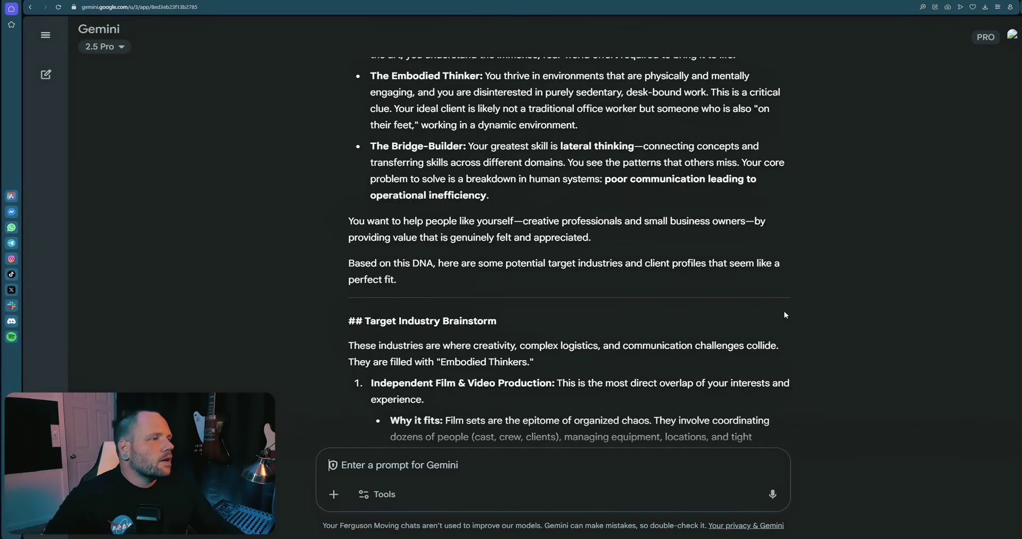
{"action": "scroll", "coordinate": [355, 330], "scroll_direction": "down", "scroll_amount": 2}
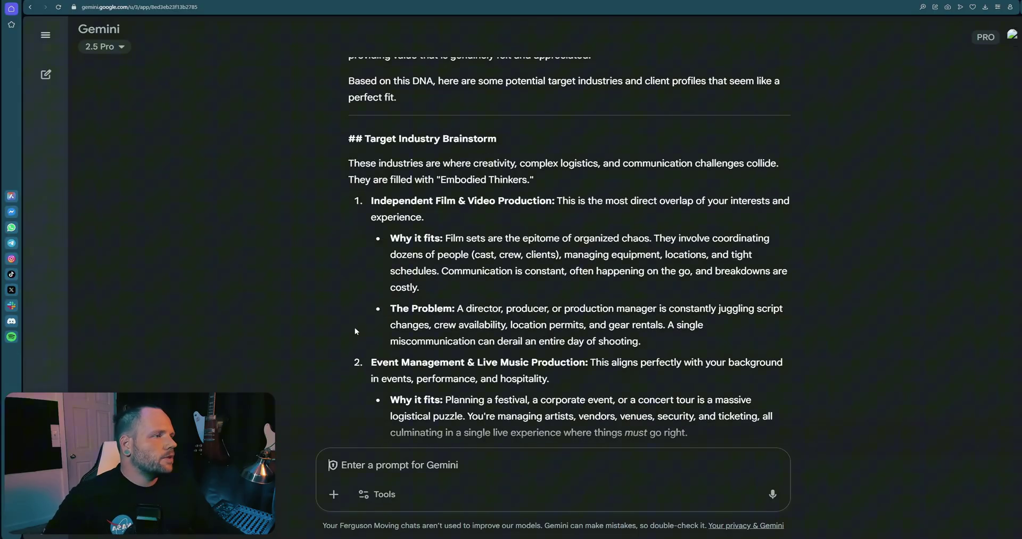
{"action": "scroll", "coordinate": [335, 314], "scroll_direction": "down", "scroll_amount": 2}
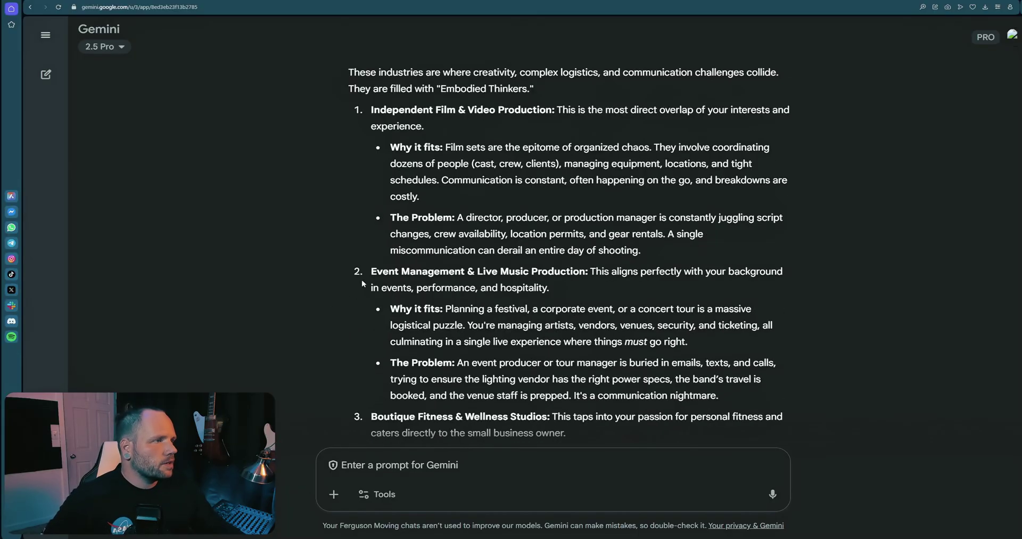
{"action": "scroll", "coordinate": [481, 362], "scroll_direction": "down", "scroll_amount": 2}
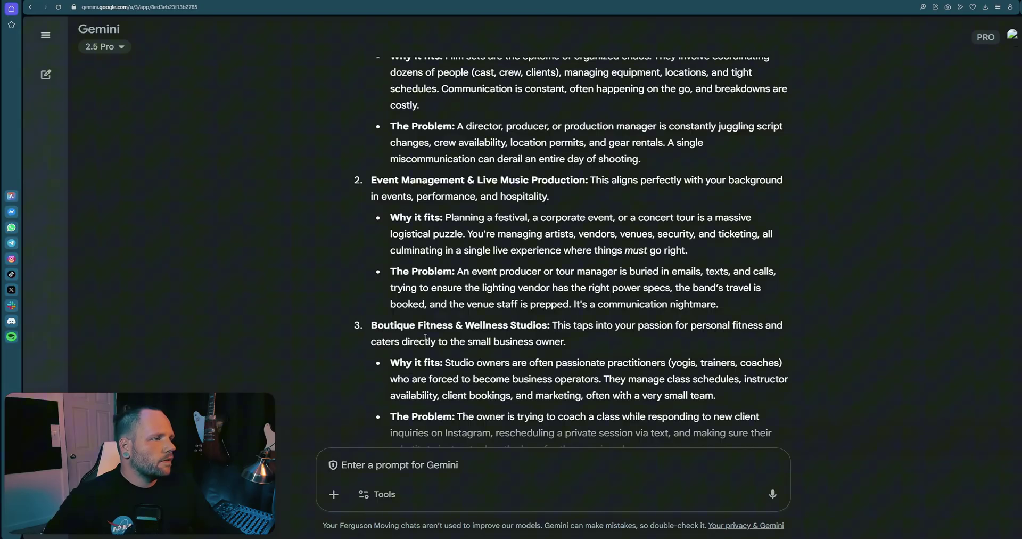
{"action": "scroll", "coordinate": [426, 341], "scroll_direction": "down", "scroll_amount": 3}
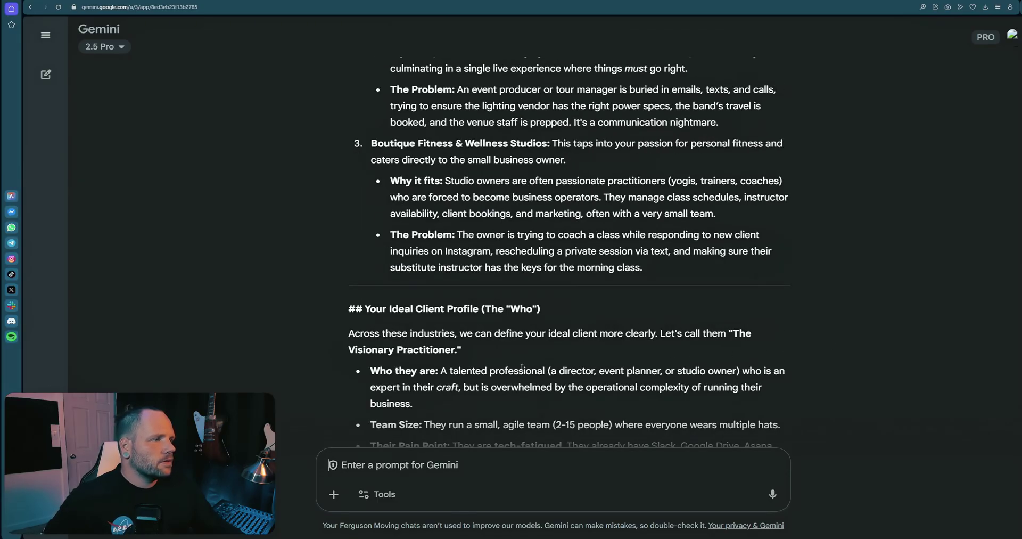
{"action": "scroll", "coordinate": [521, 367], "scroll_direction": "up", "scroll_amount": 2}
{"action": "scroll", "coordinate": [744, 329], "scroll_direction": "up", "scroll_amount": 3}
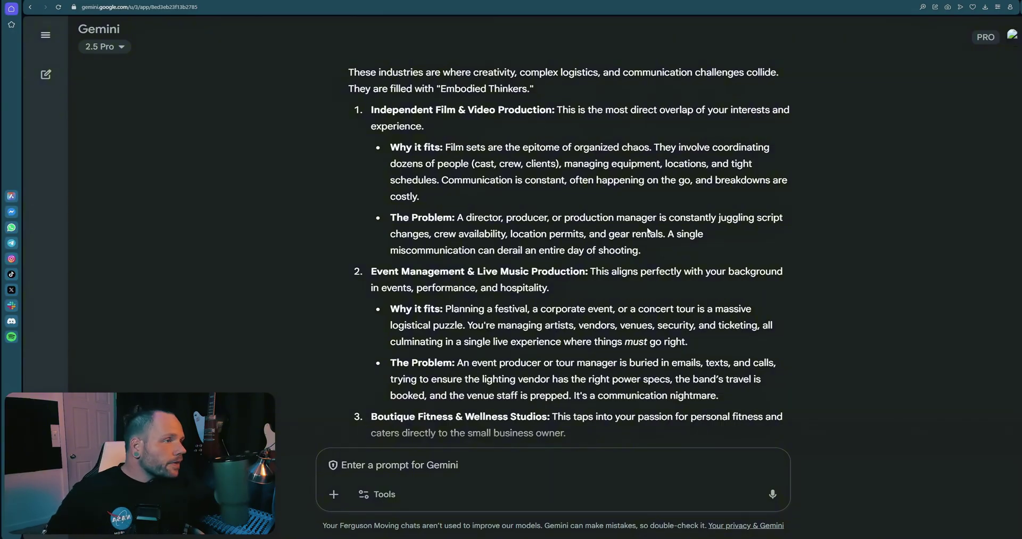
{"action": "scroll", "coordinate": [649, 231], "scroll_direction": "down", "scroll_amount": 10}
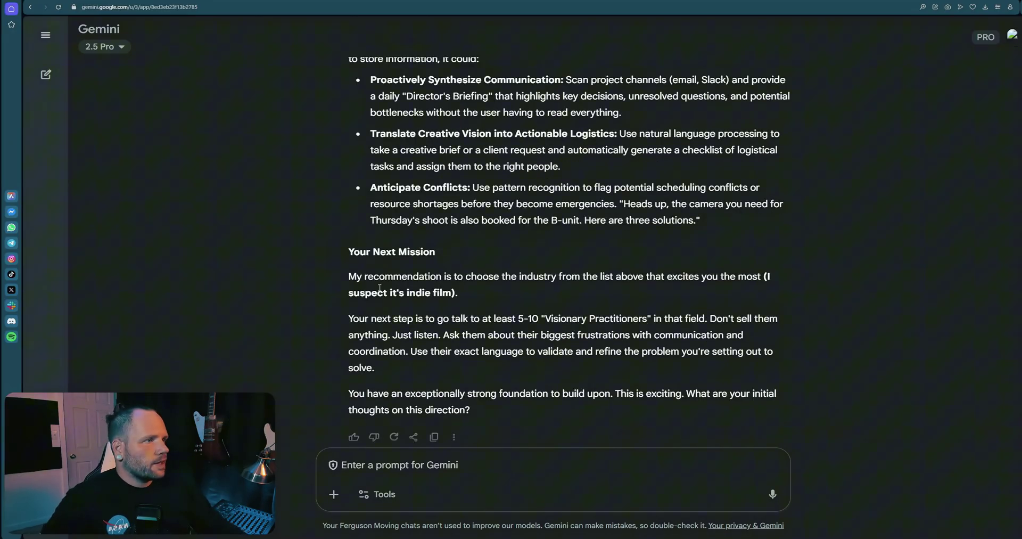
{"action": "triple_click", "coordinate": [476, 288]}
{"action": "left_click", "coordinate": [527, 286]}
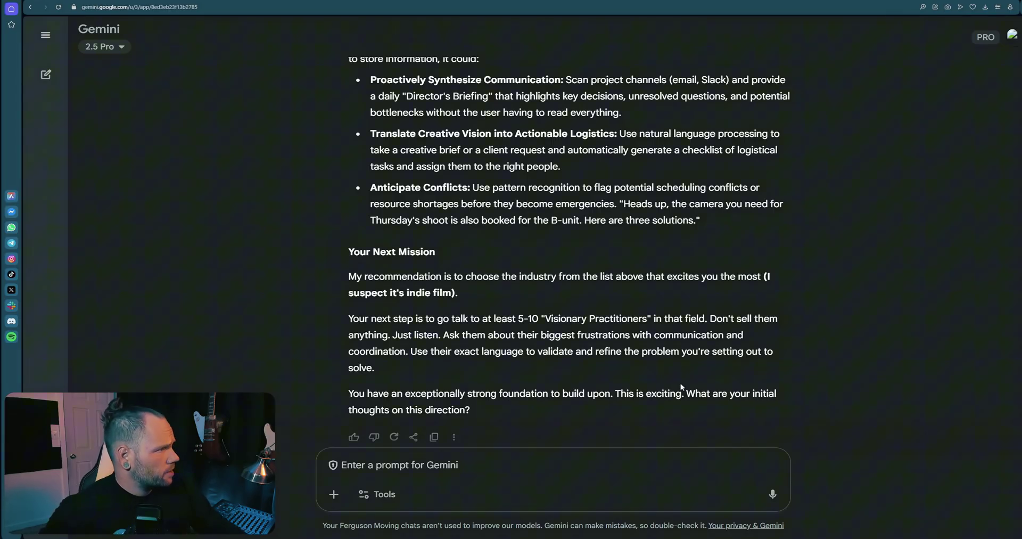
{"action": "scroll", "coordinate": [475, 347], "scroll_direction": "down", "scroll_amount": 1}
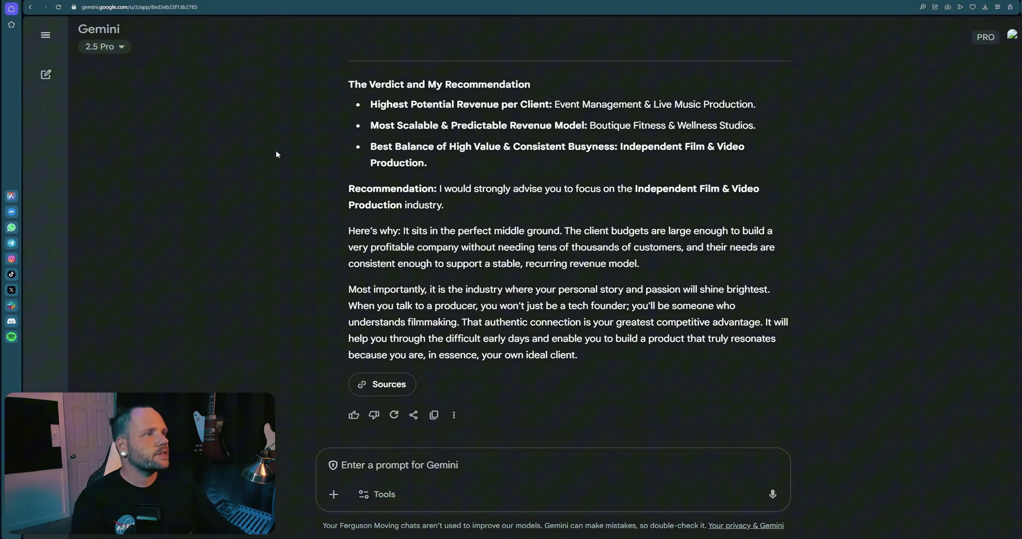
Ask for three potential offerings for the independent film and video production industry with the AI-based business.
{"action": "left_click_drag", "start_coordinate": [274, 155], "coordinate": [474, 203]}
{"action": "left_click", "coordinate": [475, 200]}
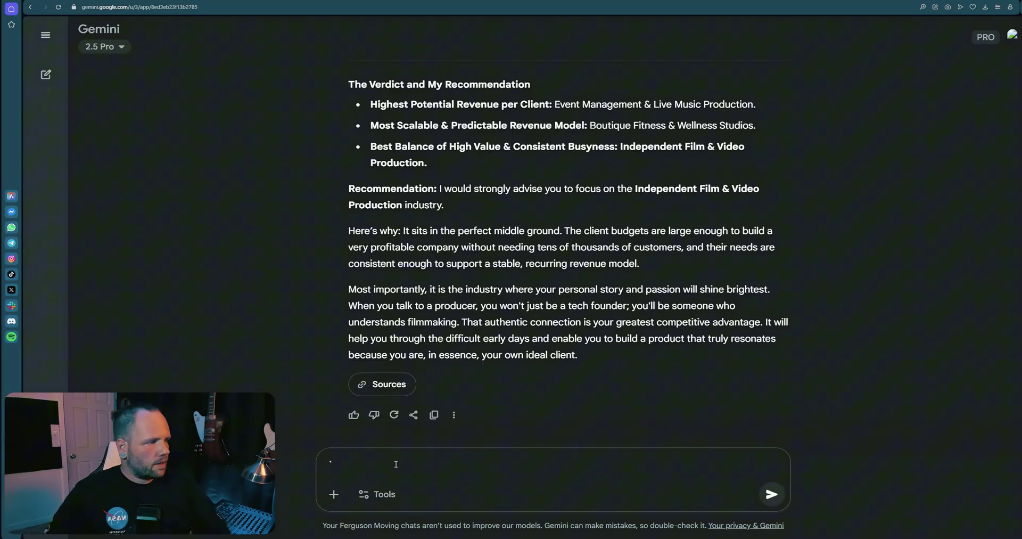
{"action": "key", "text": "BackSpace"}
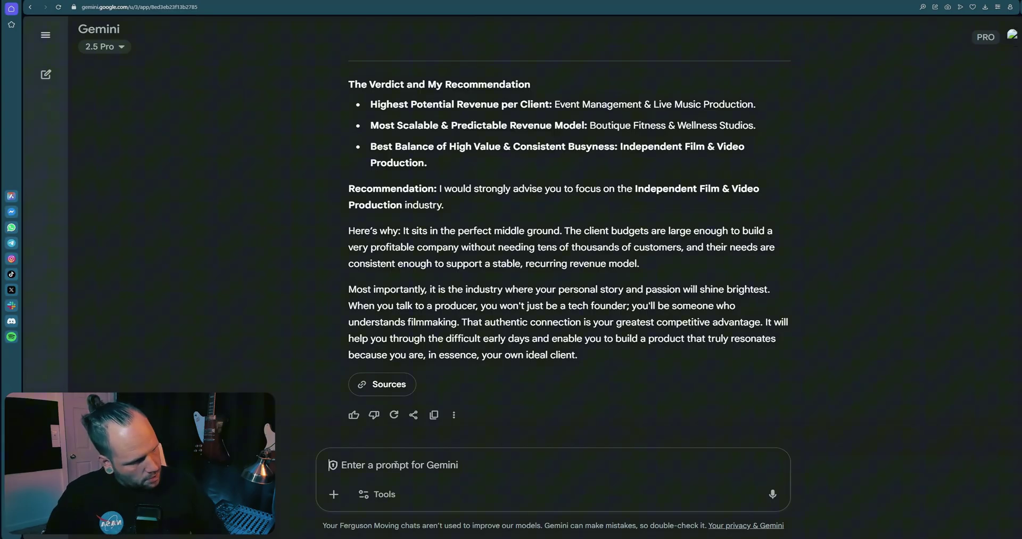
{"action": "type", "text": "Can you please generate three potential offerings for the independent film and video production industry with my AI-based business in mind?"}
{"action": "key", "text": "Return"}
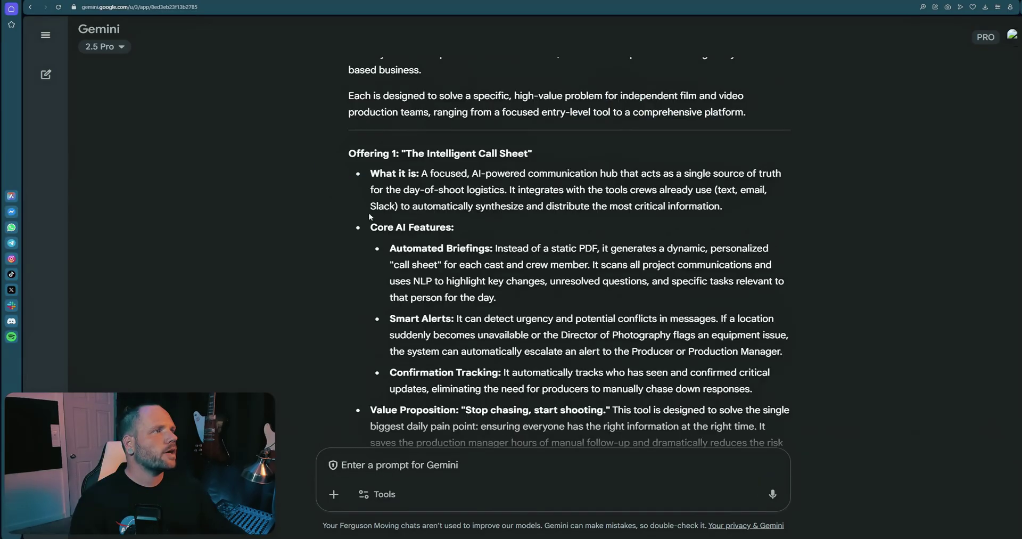
Examine the generated film production offerings and look back at the earlier industry comparison and recommendation.
{"action": "scroll", "coordinate": [370, 216], "scroll_direction": "down", "scroll_amount": 15}
{"action": "scroll", "coordinate": [502, 226], "scroll_direction": "down", "scroll_amount": 2}
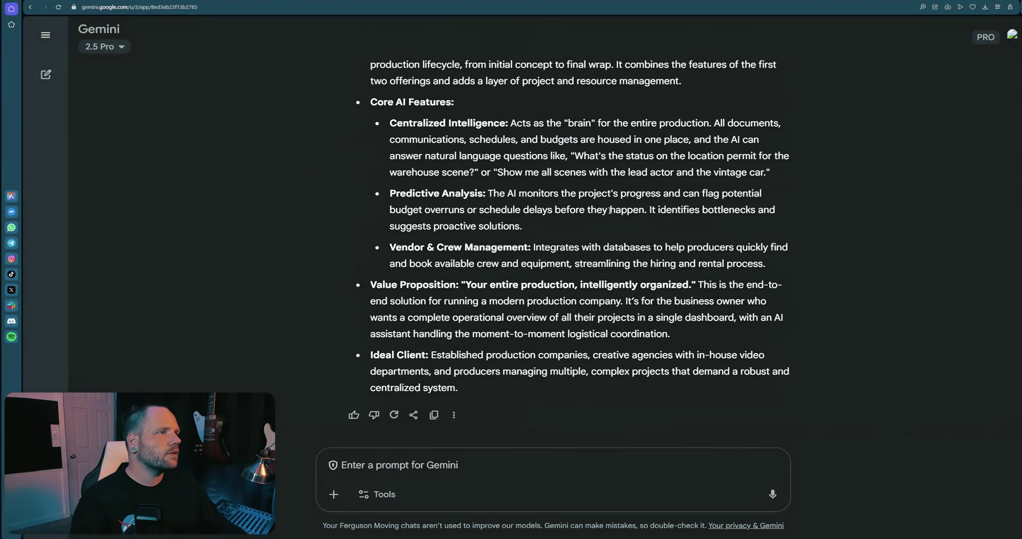
{"action": "scroll", "coordinate": [693, 293], "scroll_direction": "up", "scroll_amount": 2}
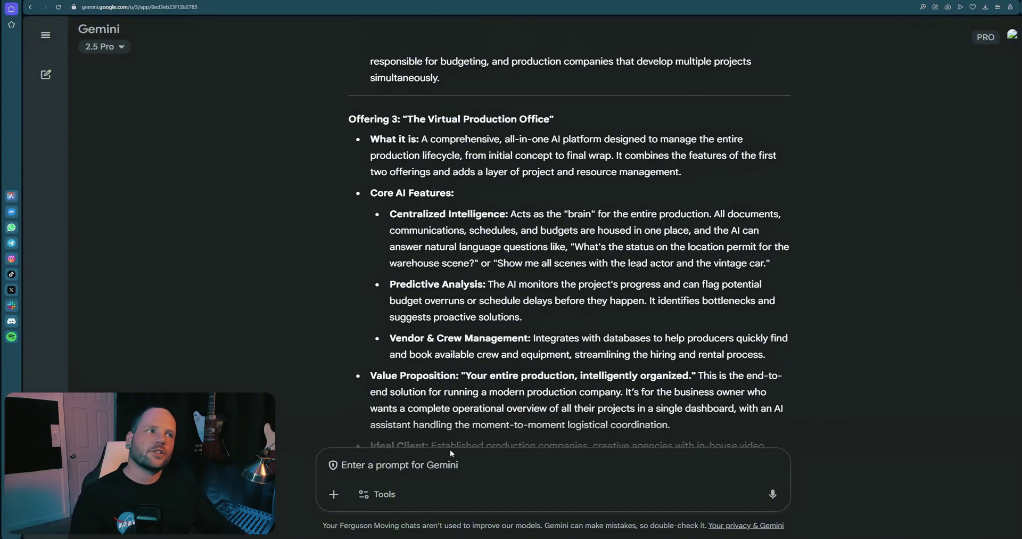
{"action": "scroll", "coordinate": [415, 339], "scroll_direction": "up", "scroll_amount": 10}
{"action": "scroll", "coordinate": [492, 345], "scroll_direction": "down", "scroll_amount": 20}
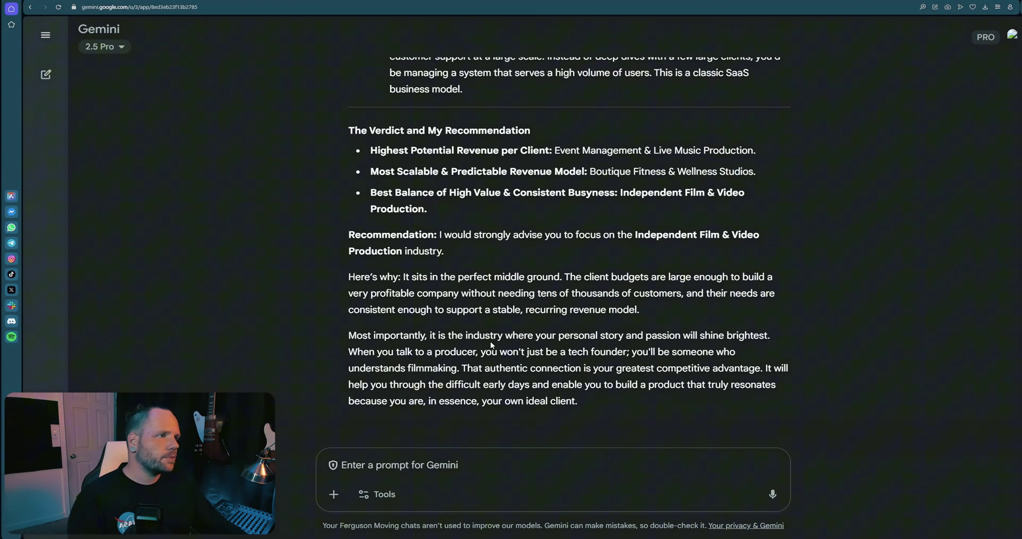
{"action": "scroll", "coordinate": [489, 333], "scroll_direction": "up", "scroll_amount": 4}
{"action": "scroll", "coordinate": [490, 334], "scroll_direction": "down", "scroll_amount": 4}
{"action": "scroll", "coordinate": [466, 330], "scroll_direction": "up", "scroll_amount": 10}
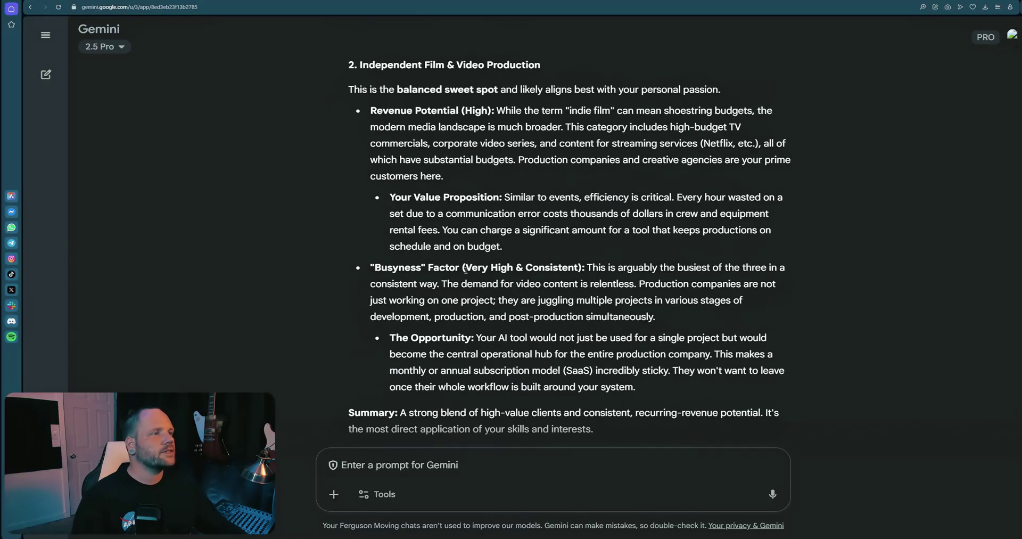
{"action": "scroll", "coordinate": [466, 249], "scroll_direction": "down", "scroll_amount": 20}
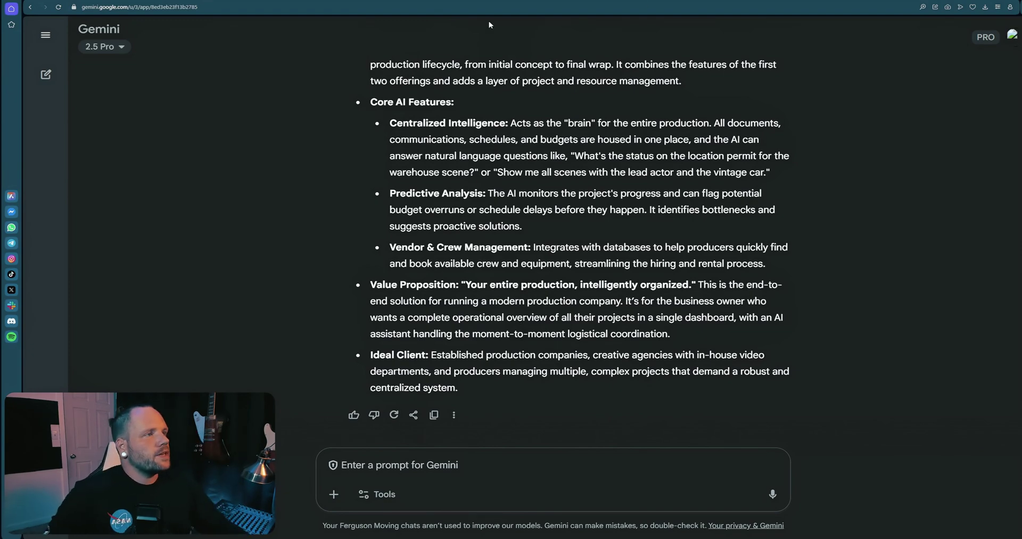
Reread the details of the Pre-Production Assistant and Virtual Production Office offerings, including features, value propositions and ideal clients.
{"action": "scroll", "coordinate": [550, 250], "scroll_direction": "up", "scroll_amount": 20}
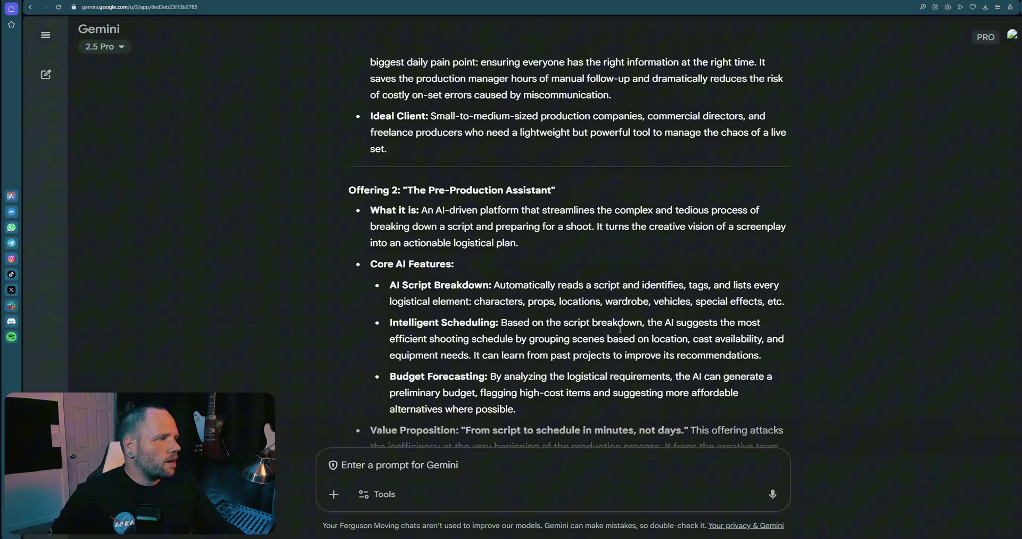
{"action": "scroll", "coordinate": [532, 263], "scroll_direction": "down", "scroll_amount": 20}
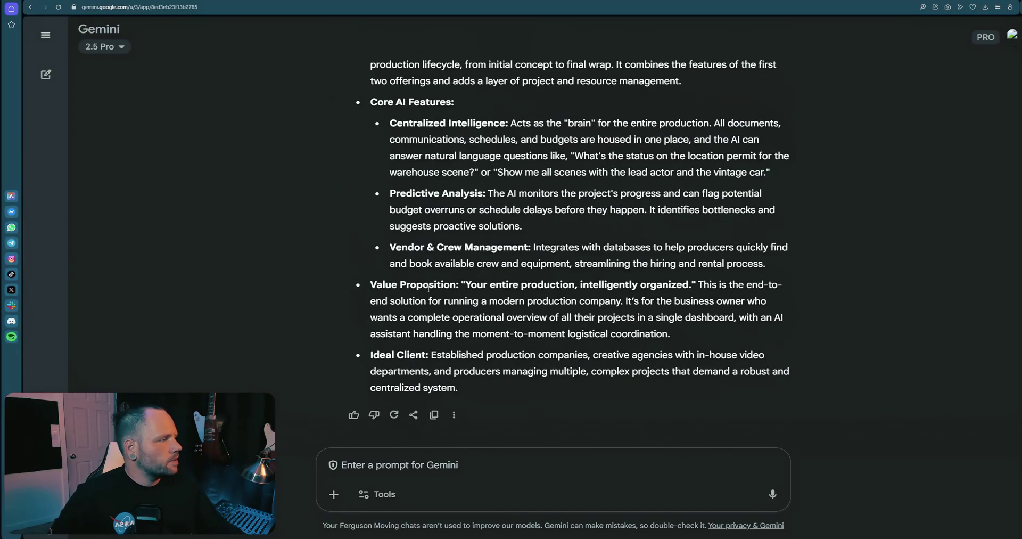
{"action": "scroll", "coordinate": [552, 247], "scroll_direction": "up", "scroll_amount": 6}
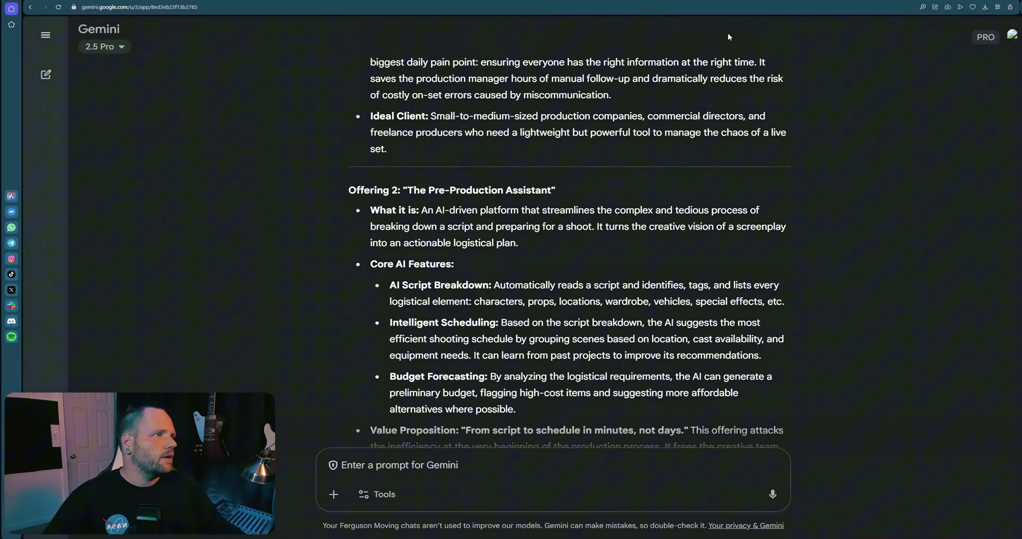
{"action": "scroll", "coordinate": [590, 174], "scroll_direction": "down", "scroll_amount": 10}
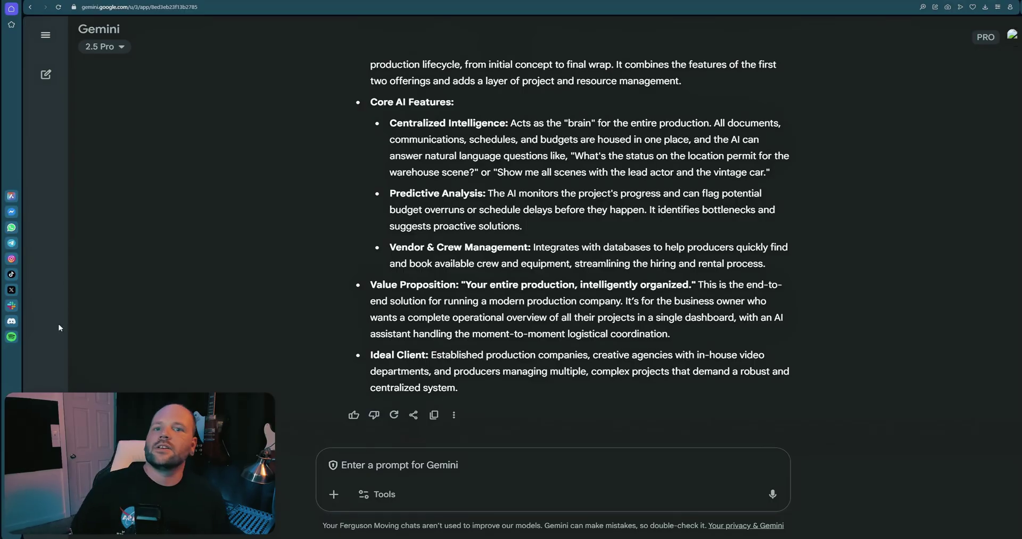
{"action": "mouse_move", "coordinate": [60, 327]}
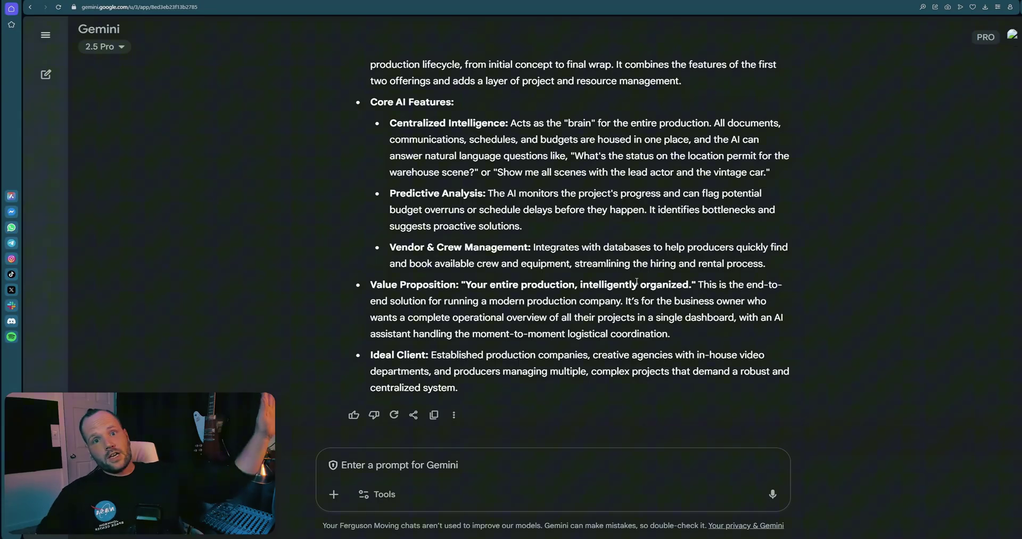
{"action": "left_click", "coordinate": [519, 458]}
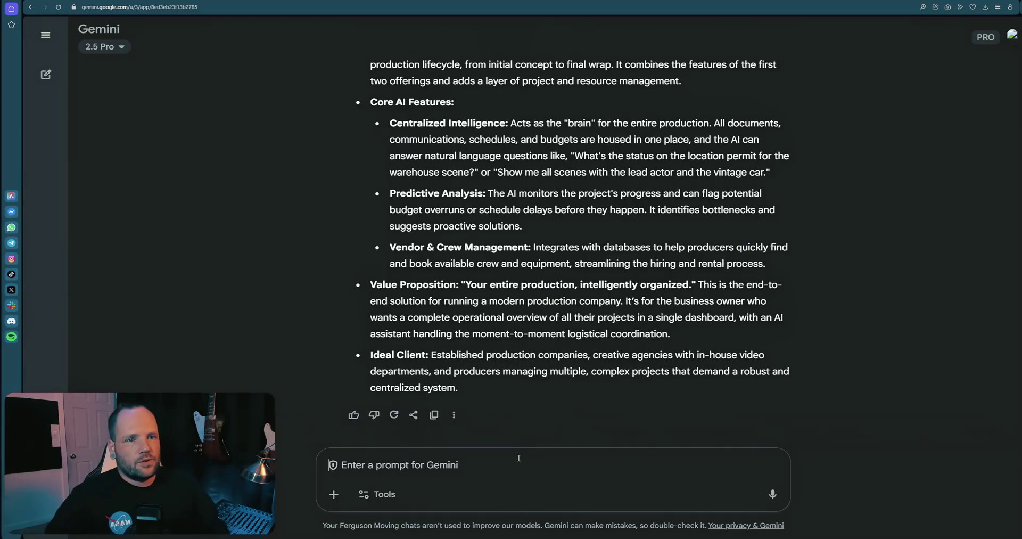
{"action": "scroll", "coordinate": [511, 367], "scroll_direction": "up", "scroll_amount": 20}
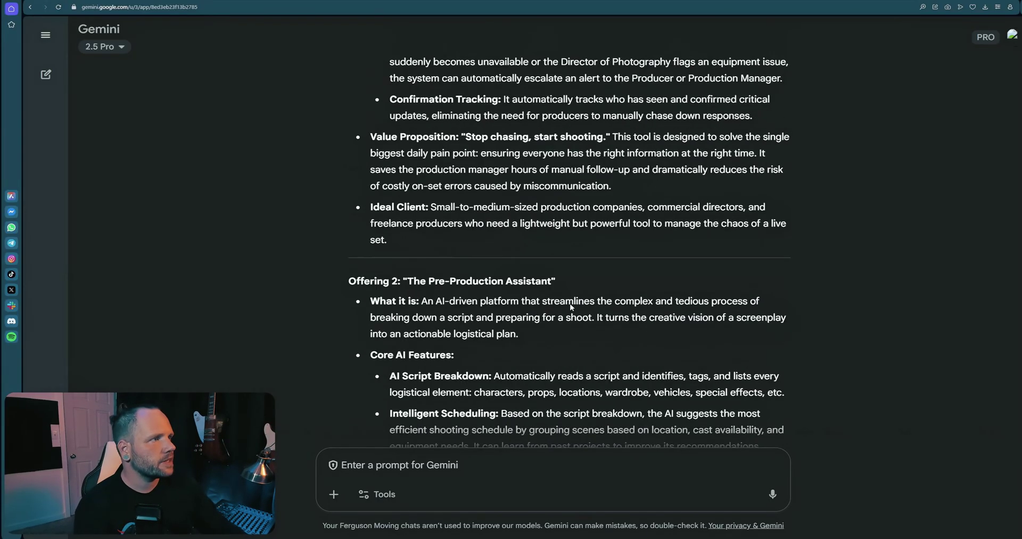
{"action": "scroll", "coordinate": [571, 307], "scroll_direction": "down", "scroll_amount": 20}
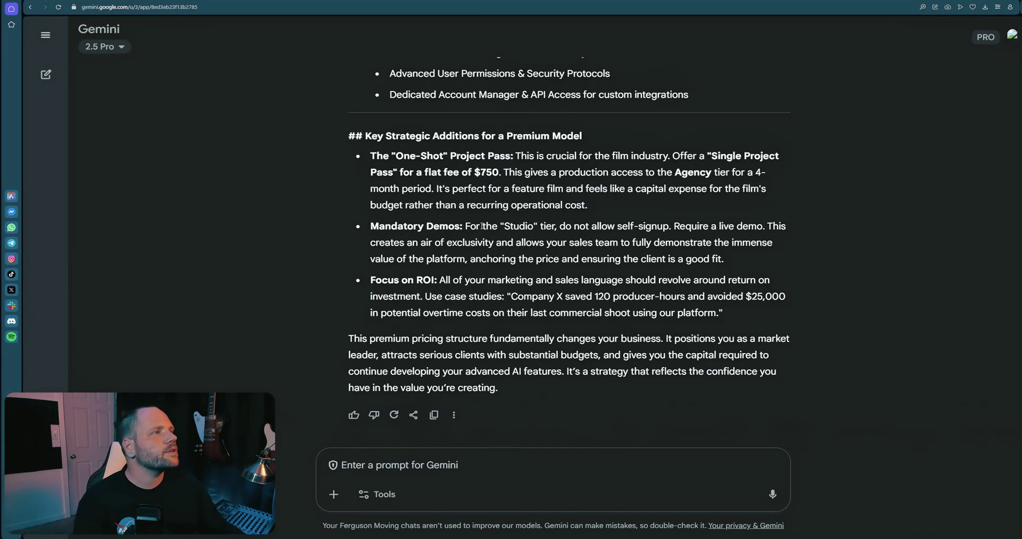
Review the premium pricing model and its key strategic additions.
{"action": "scroll", "coordinate": [486, 228], "scroll_direction": "up", "scroll_amount": 8}
{"action": "scroll", "coordinate": [550, 247], "scroll_direction": "down", "scroll_amount": 6}
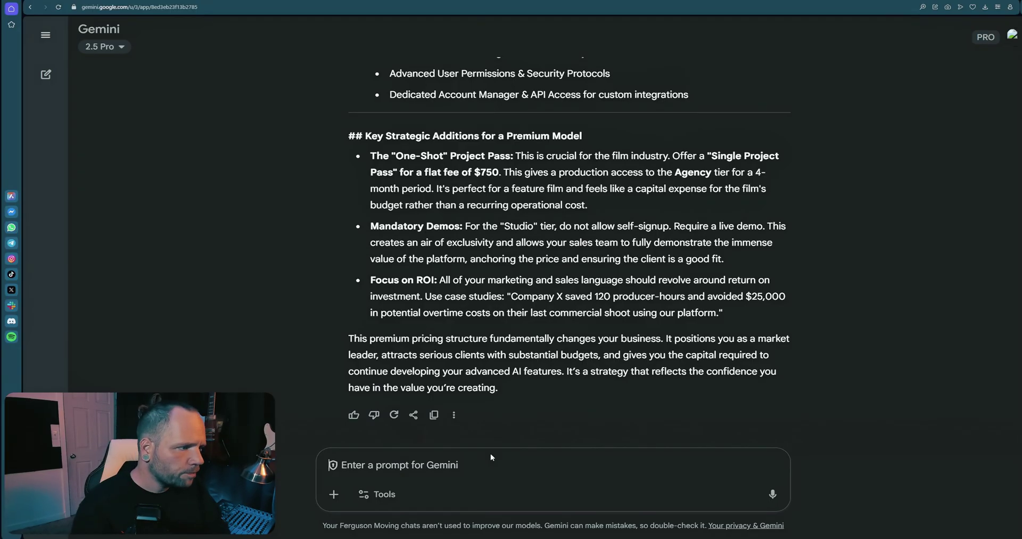
Ask for an initial setup fee on top of the monthly subscription model, plus a website-building prompt for an AI coding assistant.
{"action": "type", "text": "Please add an initial setup fee on top of the monthly subscription model."}
{"action": "key", "text": "shift+Return"}
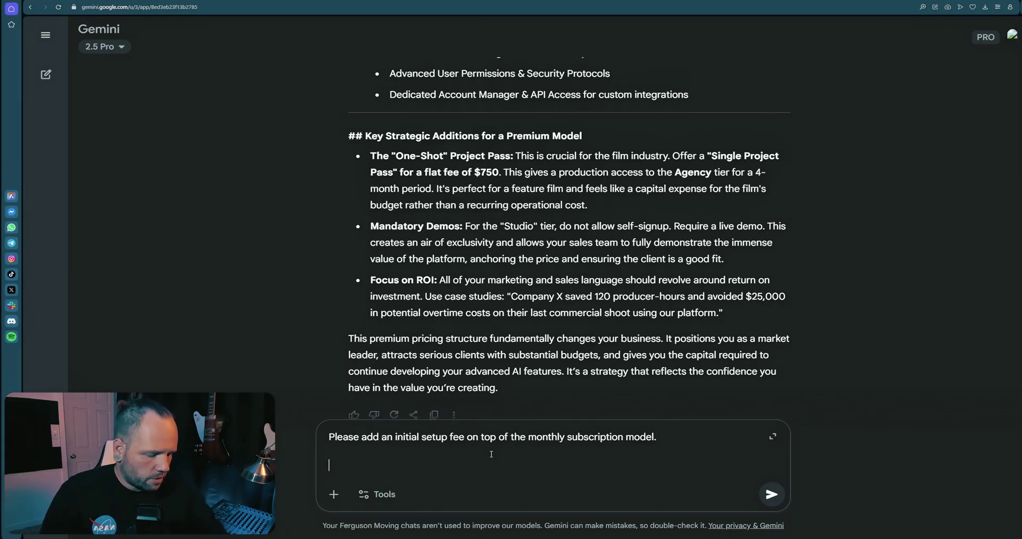
{"action": "key", "text": "Return"}
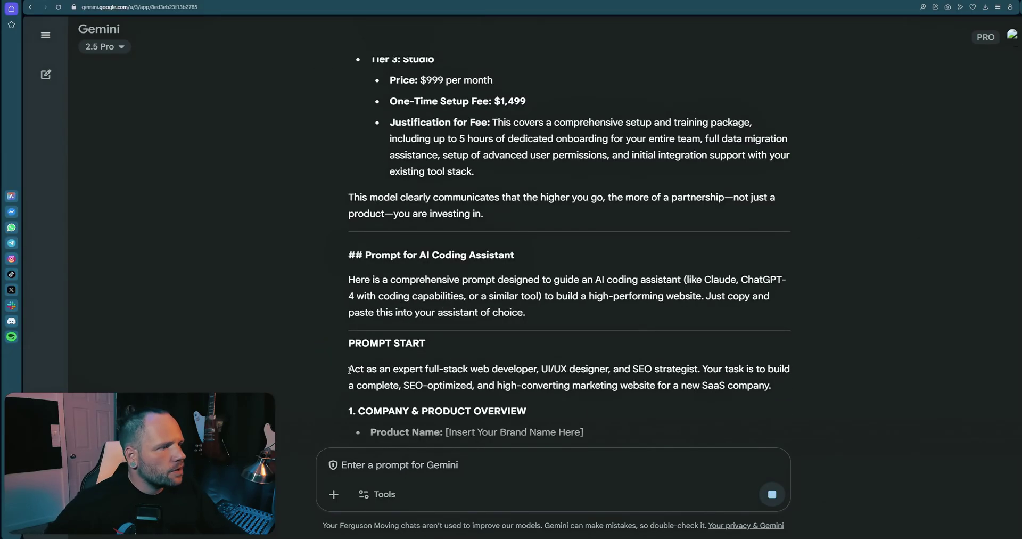
Copy the updated pricing model and website prompt into Lovable, check the pasted text and submit it to generate the site.
{"action": "left_click_drag", "start_coordinate": [349, 369], "coordinate": [723, 361]}
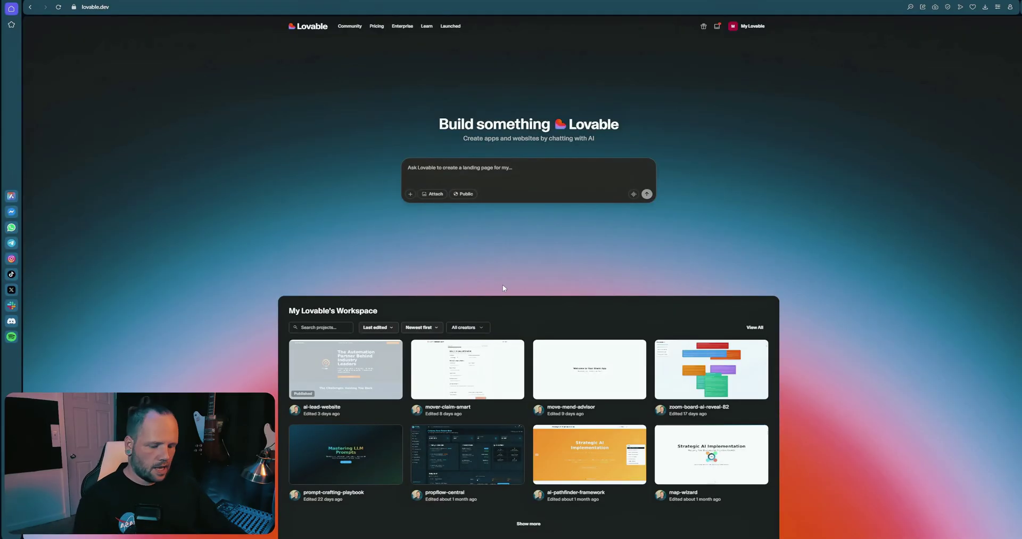
{"action": "key", "text": "ctrl+v"}
{"action": "scroll", "coordinate": [477, 207], "scroll_direction": "up", "scroll_amount": 10}
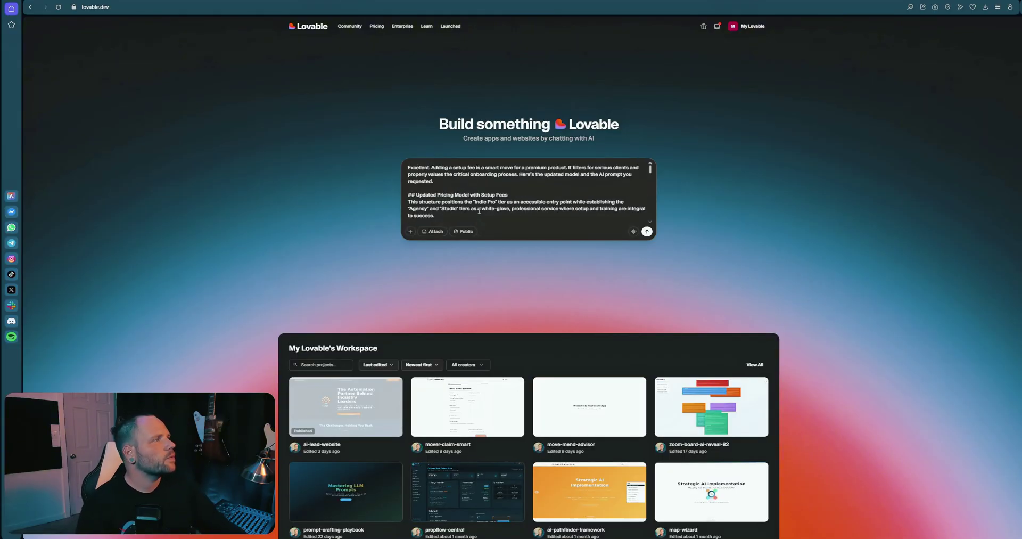
{"action": "scroll", "coordinate": [850, 319], "scroll_direction": "down", "scroll_amount": 10}
{"action": "scroll", "coordinate": [850, 318], "scroll_direction": "up", "scroll_amount": 9}
{"action": "scroll", "coordinate": [850, 318], "scroll_direction": "up", "scroll_amount": 2}
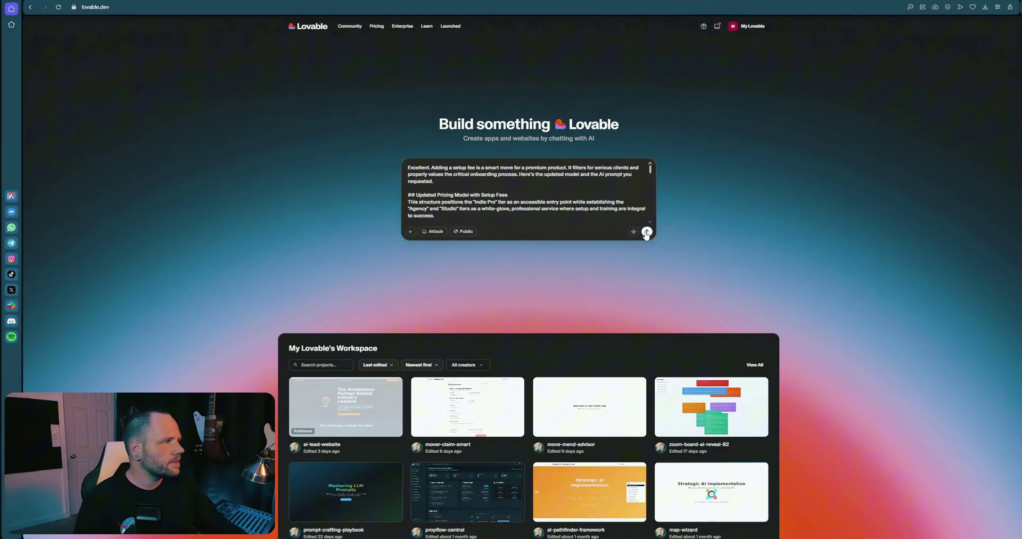
{"action": "key", "text": "Return"}
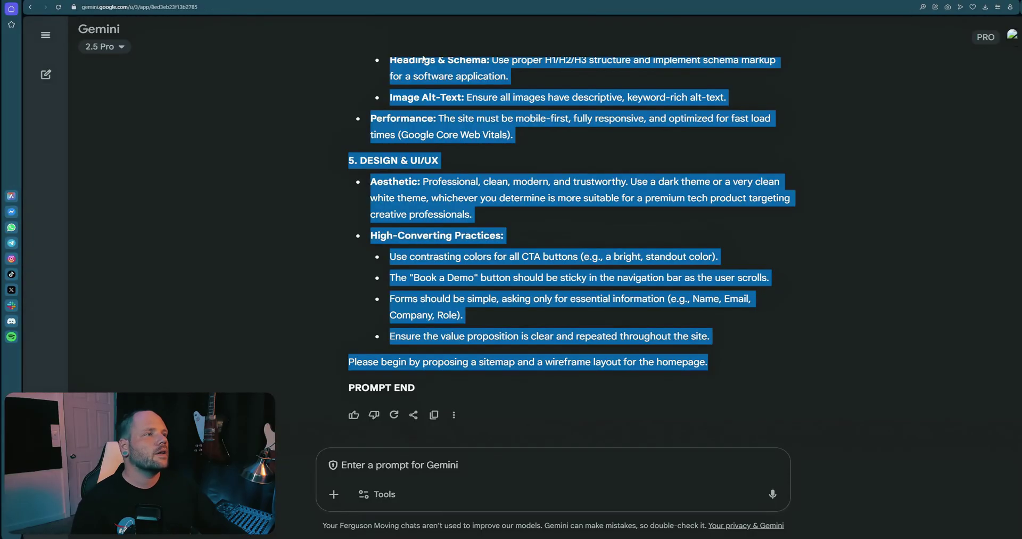
{"action": "left_click", "coordinate": [356, 321]}
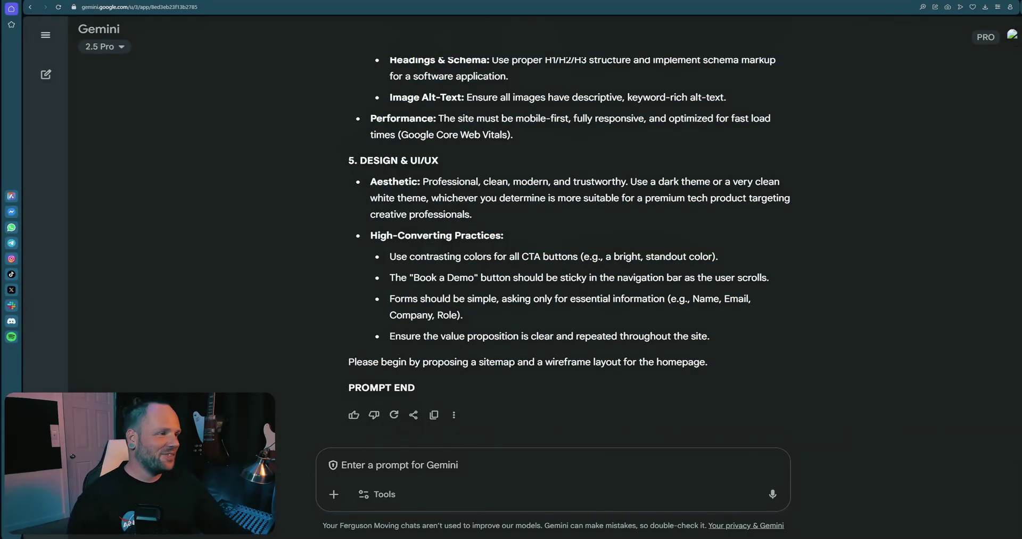
{"action": "scroll", "coordinate": [745, 336], "scroll_direction": "up", "scroll_amount": 5}
{"action": "scroll", "coordinate": [703, 343], "scroll_direction": "down", "scroll_amount": 5}
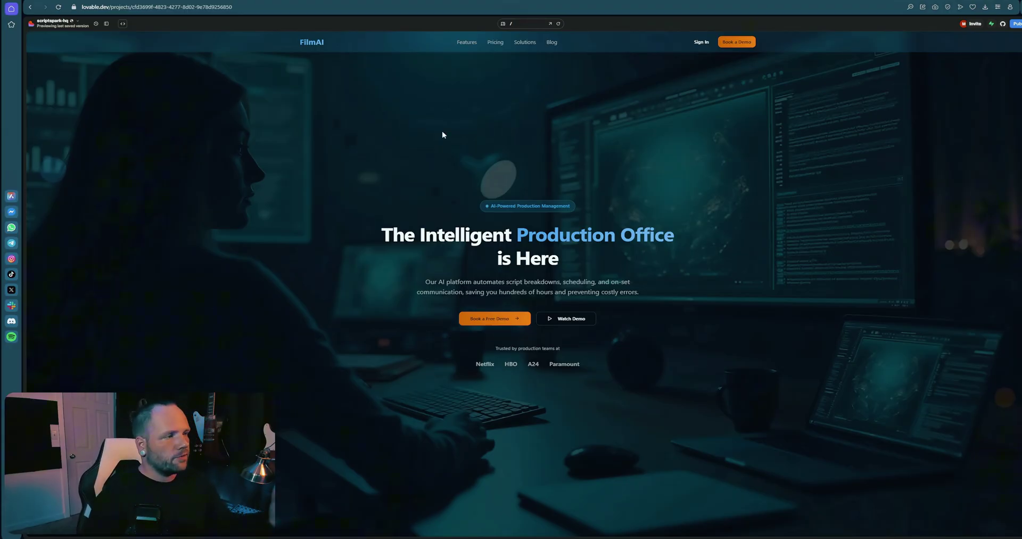
Review the generated FilmAI home page in Lovable, covering the hero, feature, testimonial and production plan sections.
{"action": "left_click_drag", "start_coordinate": [905, 228], "coordinate": [580, 371]}
{"action": "left_click", "coordinate": [580, 371]}
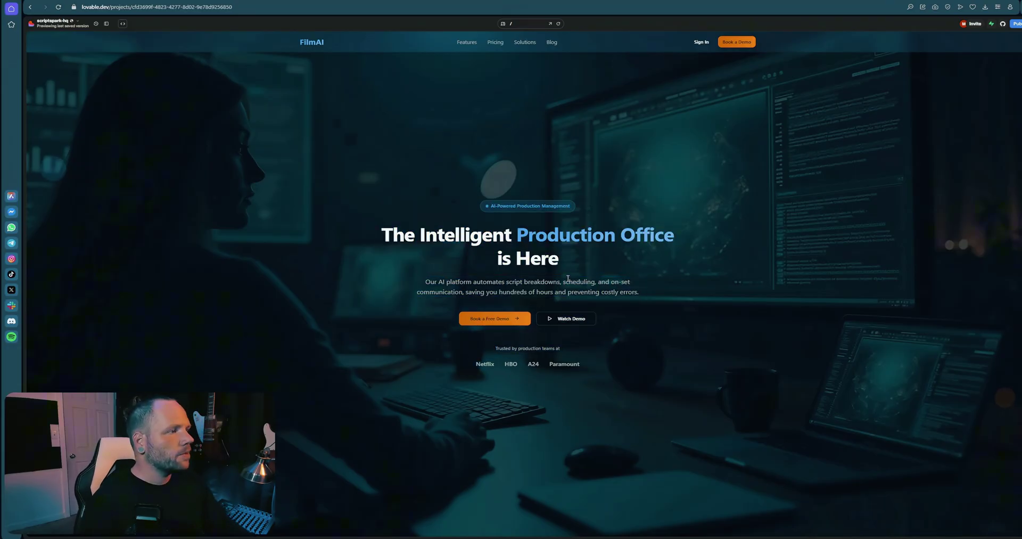
{"action": "scroll", "coordinate": [843, 185], "scroll_direction": "down", "scroll_amount": 2}
{"action": "scroll", "coordinate": [844, 186], "scroll_direction": "down", "scroll_amount": 6}
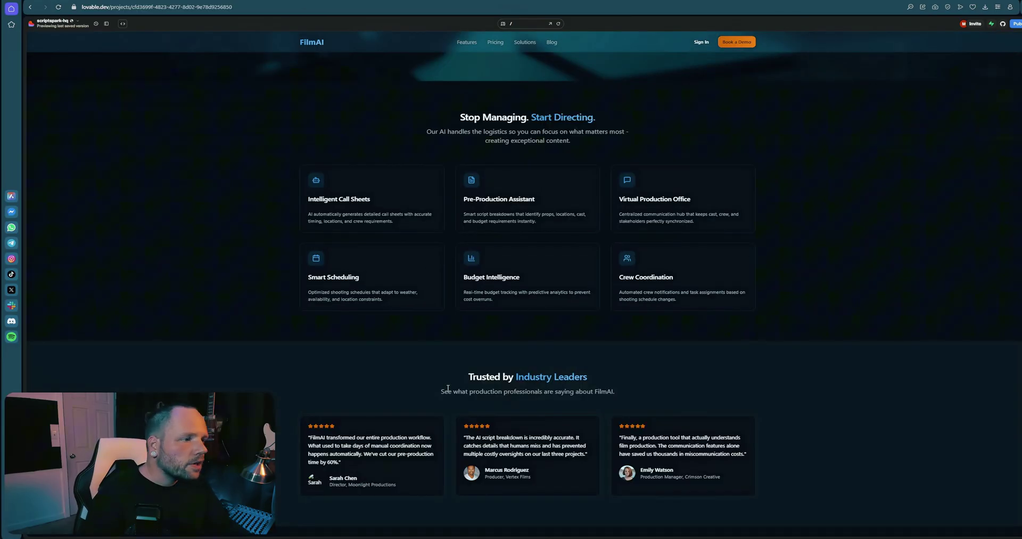
{"action": "scroll", "coordinate": [528, 170], "scroll_direction": "down", "scroll_amount": 3}
{"action": "left_click_drag", "start_coordinate": [463, 194], "coordinate": [752, 288]}
{"action": "left_click", "coordinate": [753, 289]}
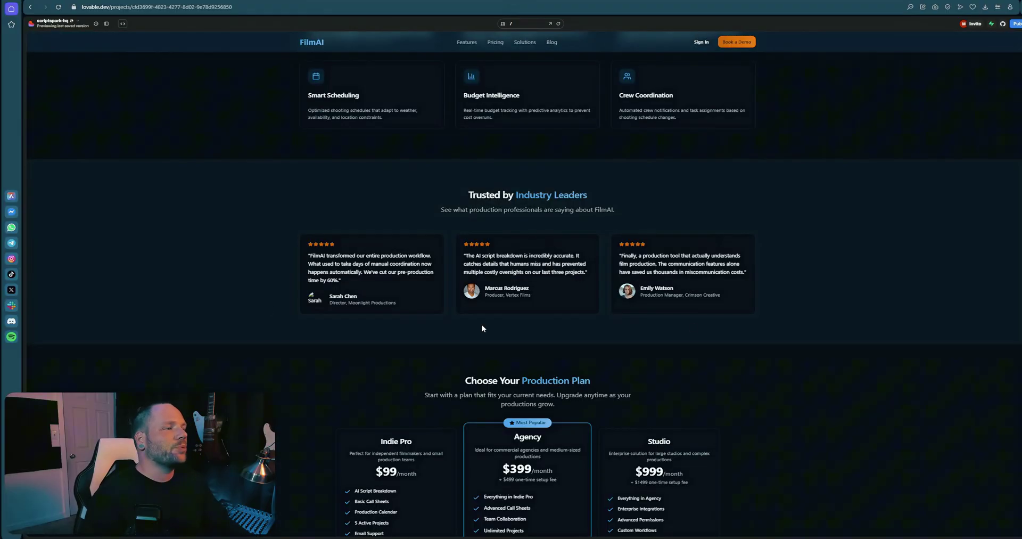
{"action": "scroll", "coordinate": [879, 370], "scroll_direction": "down", "scroll_amount": 5}
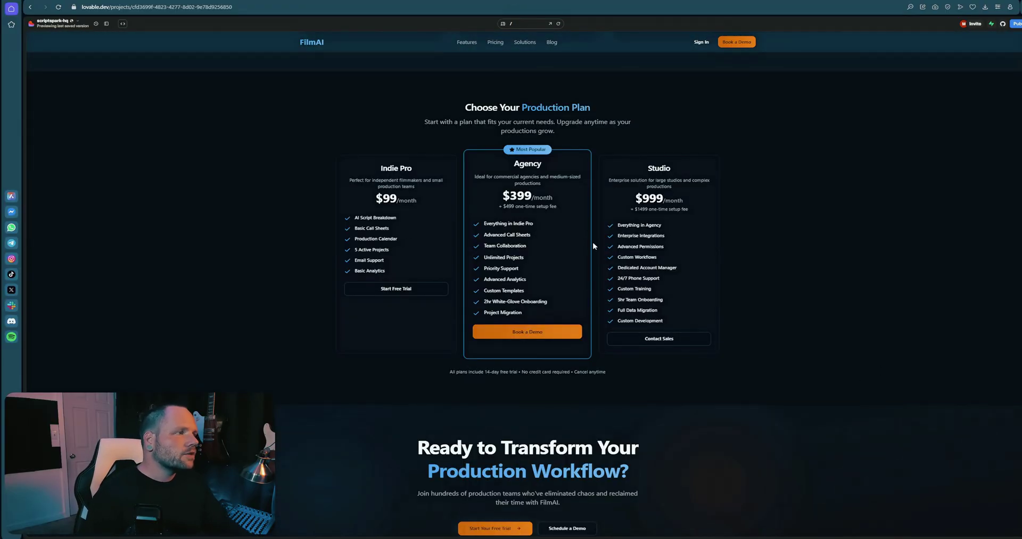
{"action": "scroll", "coordinate": [841, 266], "scroll_direction": "down", "scroll_amount": 1}
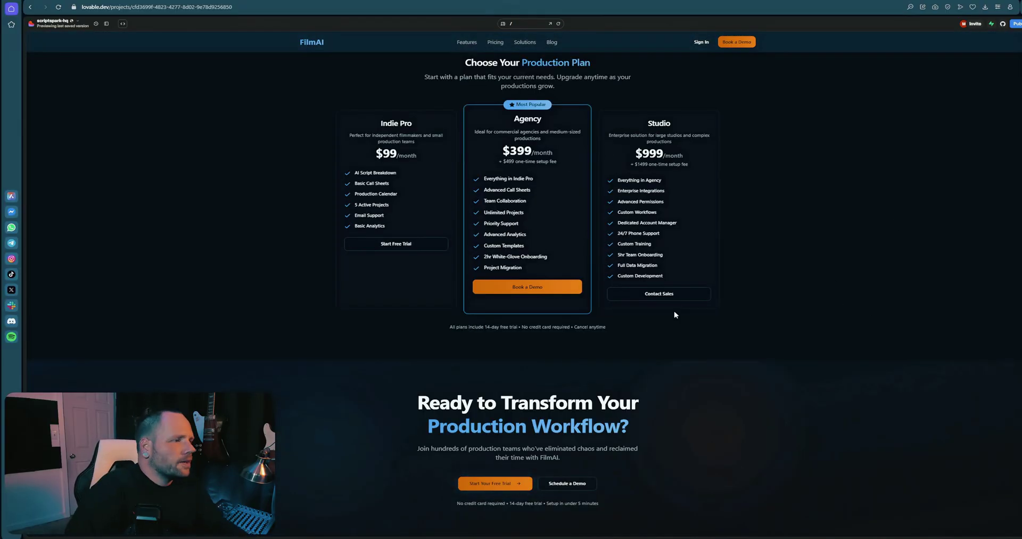
{"action": "scroll", "coordinate": [557, 65], "scroll_direction": "up", "scroll_amount": 2}
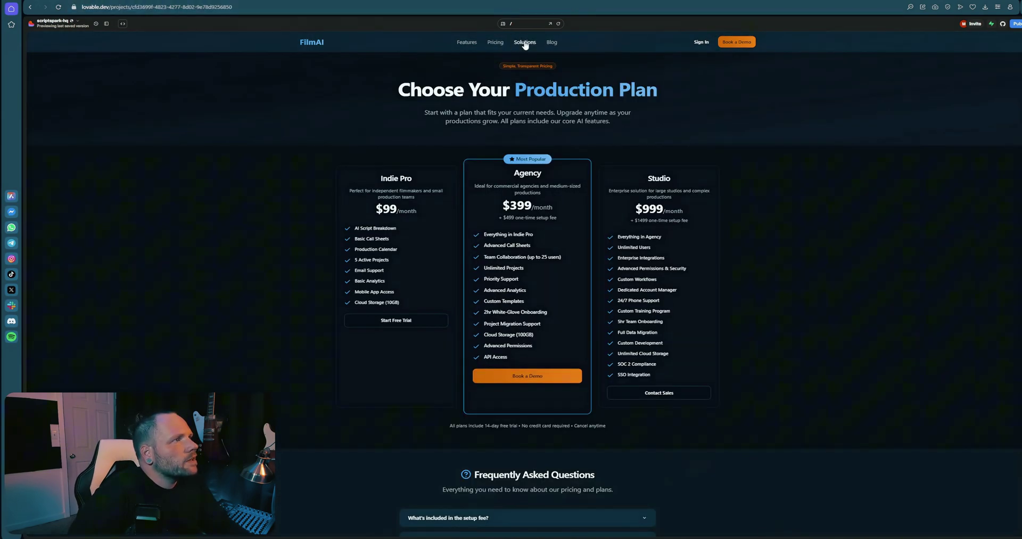
Examine the site's Solutions page with its customer challenges and the Blog page with its articles.
{"action": "left_click", "coordinate": [525, 43]}
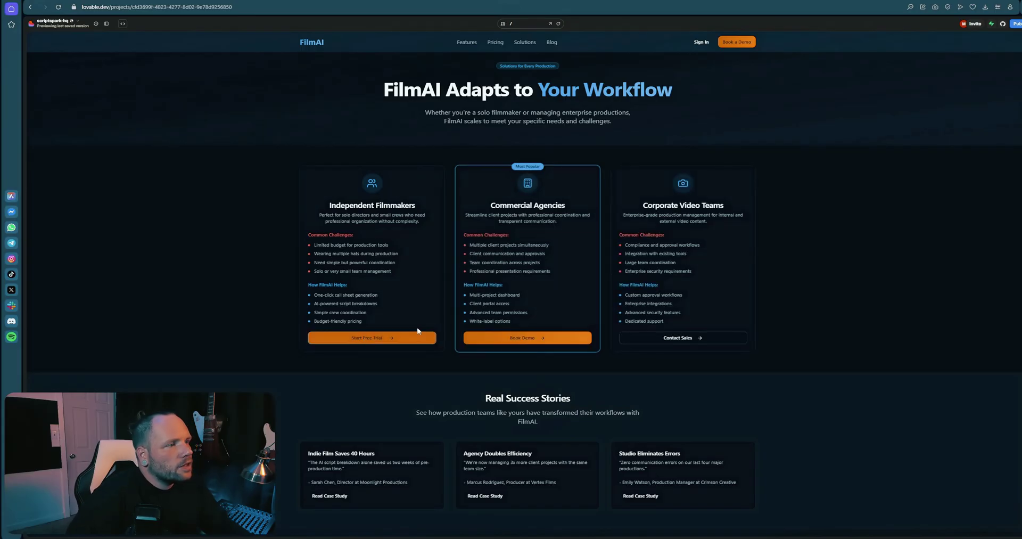
{"action": "left_click_drag", "start_coordinate": [325, 239], "coordinate": [551, 248]}
{"action": "left_click", "coordinate": [347, 234]}
{"action": "left_click", "coordinate": [468, 226]}
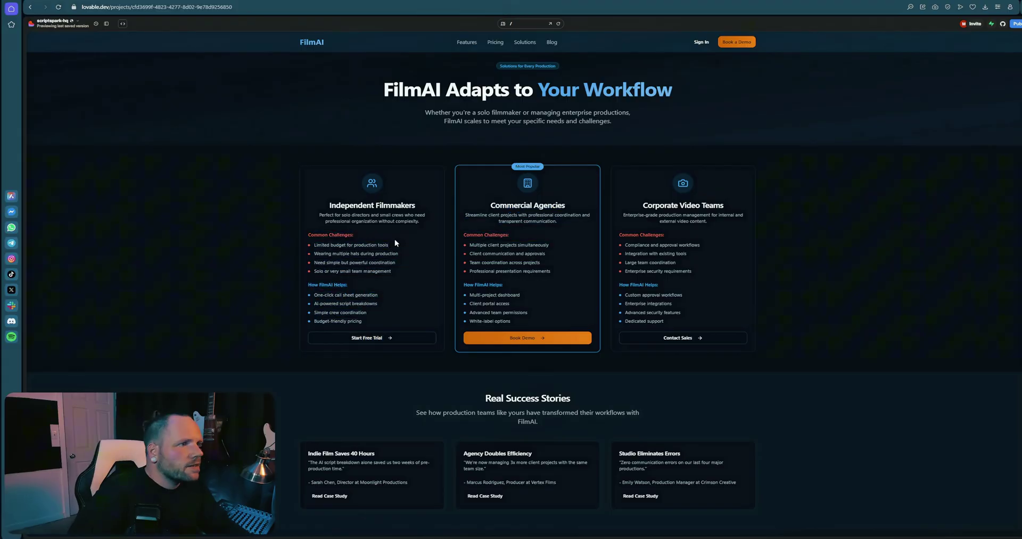
{"action": "left_click", "coordinate": [552, 43]}
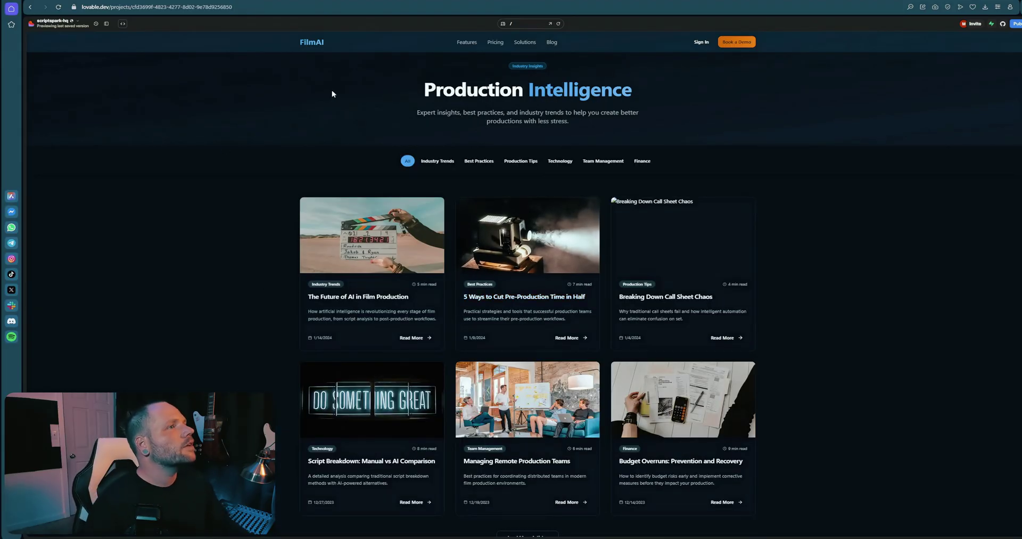
{"action": "scroll", "coordinate": [316, 213], "scroll_direction": "down", "scroll_amount": 3}
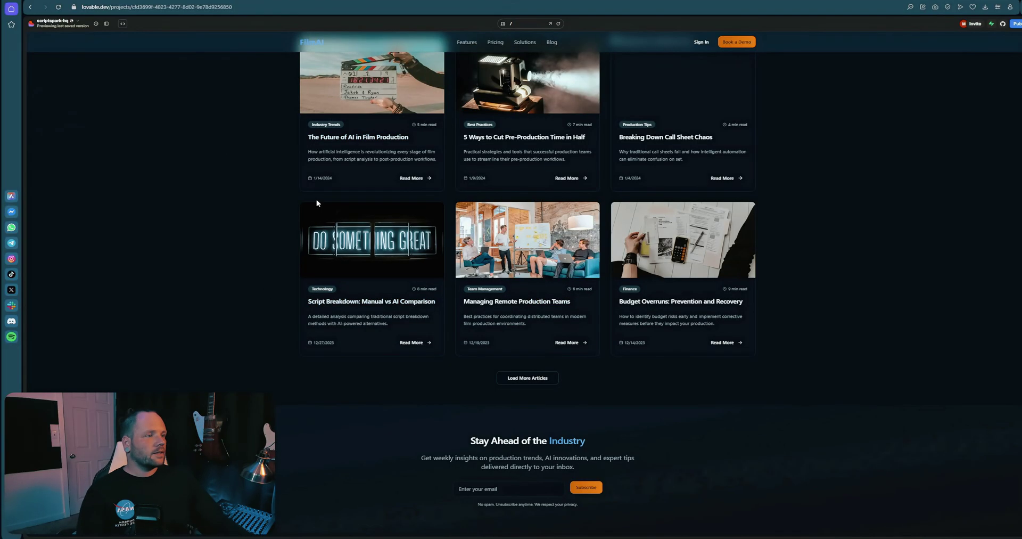
{"action": "scroll", "coordinate": [78, 286], "scroll_direction": "up", "scroll_amount": 3}
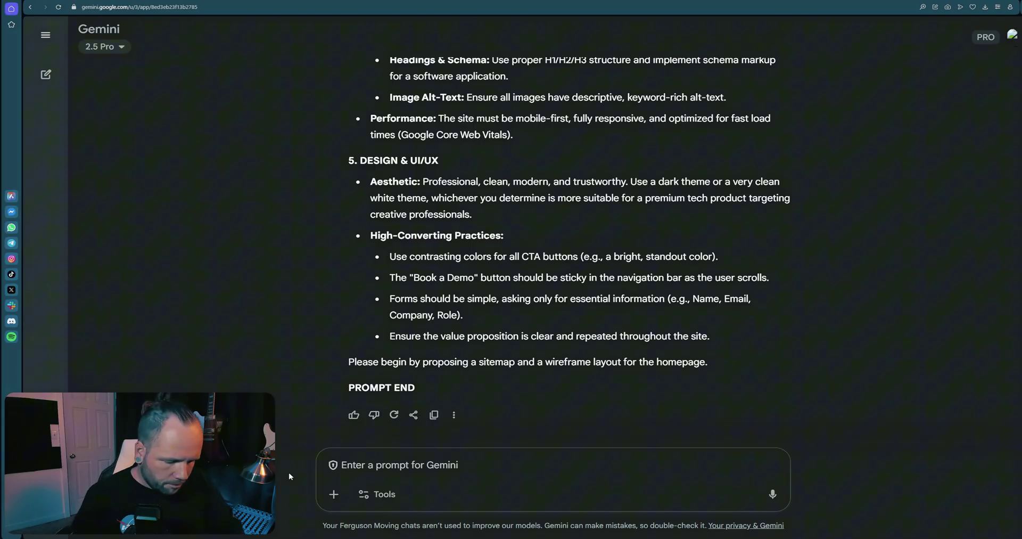
Back in Gemini, request a summary of the ICP and the offer that can inform another model.
{"action": "key", "text": "ctrl+v"}
{"action": "key", "text": "Return"}
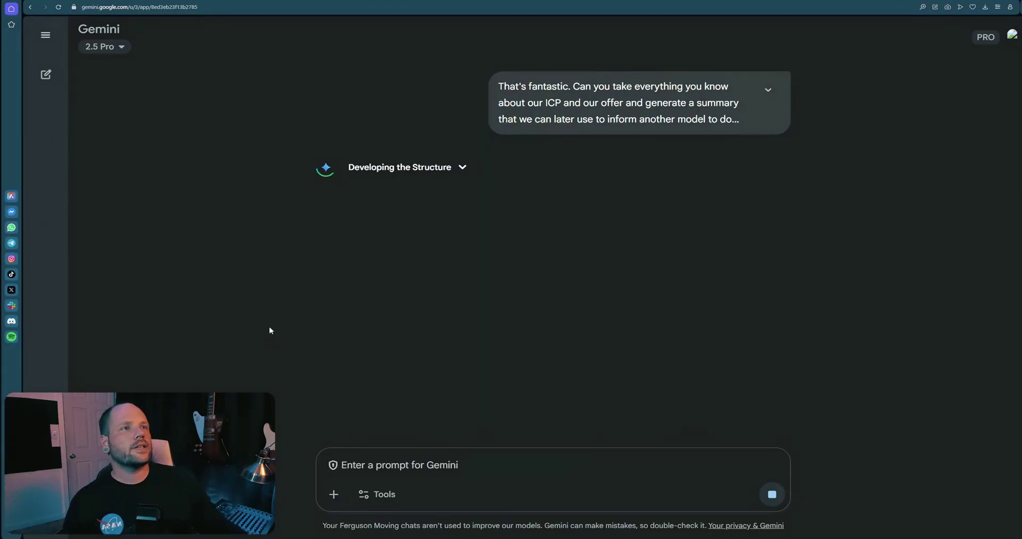
{"action": "mouse_move", "coordinate": [59, 250]}
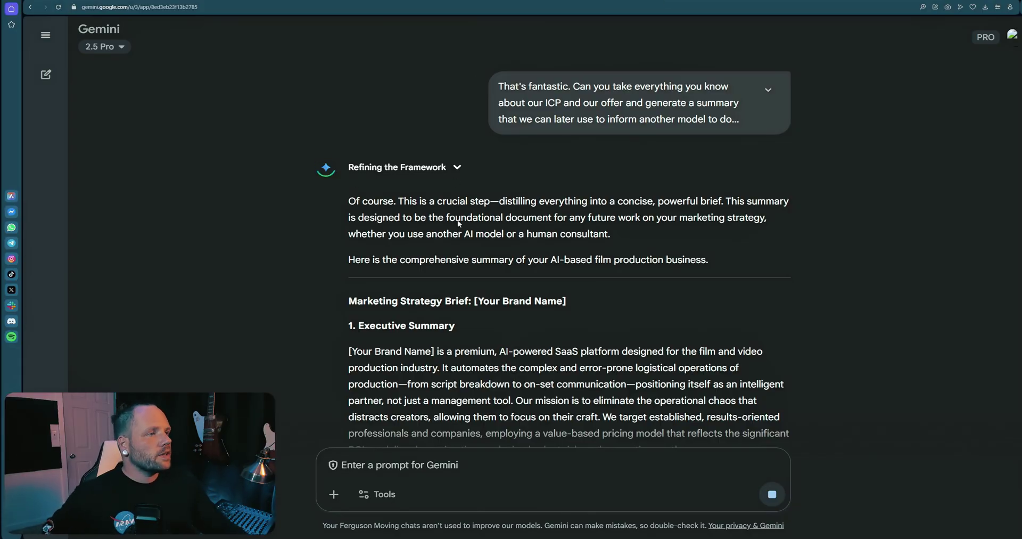
Copy the full generated marketing strategy brief, from its heading to the content marketing point.
{"action": "left_click_drag", "start_coordinate": [336, 304], "coordinate": [340, 197]}
{"action": "left_click", "coordinate": [300, 334]}
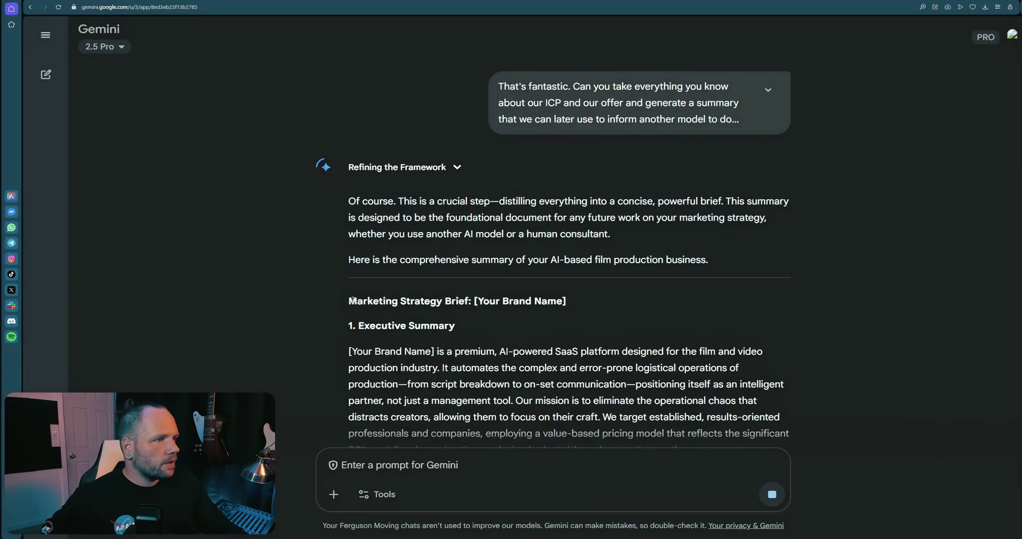
{"action": "left_click_drag", "start_coordinate": [349, 322], "coordinate": [709, 394]}
{"action": "scroll", "coordinate": [619, 349], "scroll_direction": "down", "scroll_amount": 10}
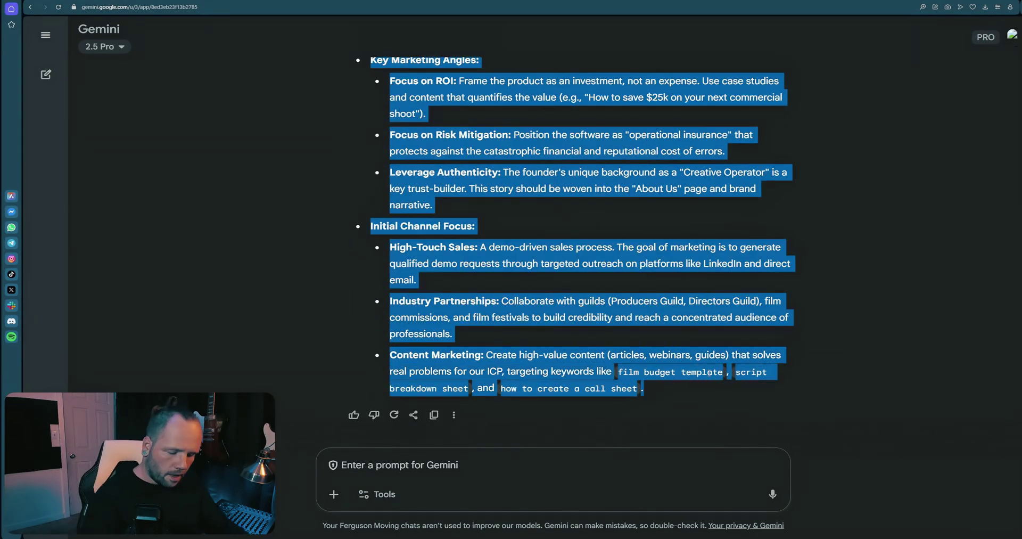
{"action": "left_click", "coordinate": [354, 303]}
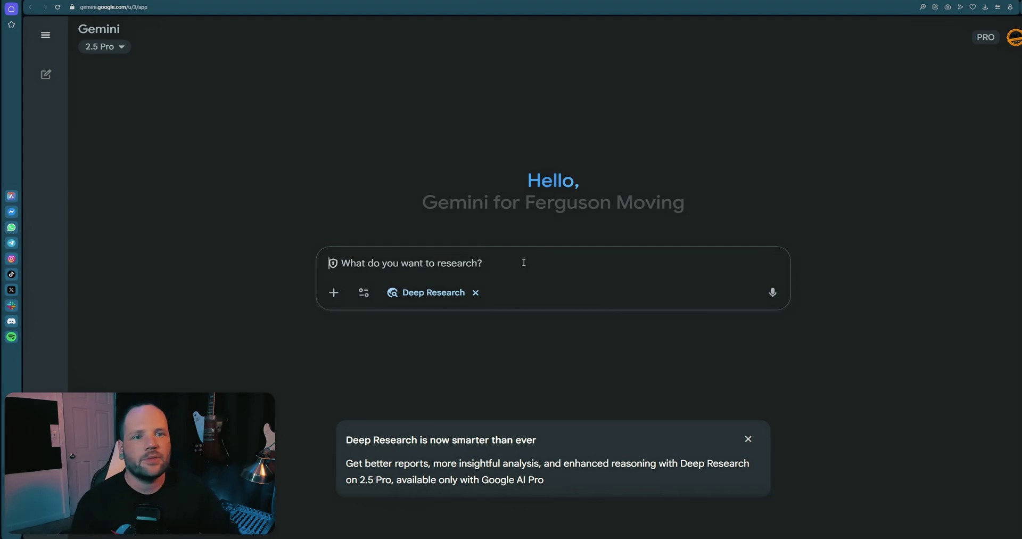
Request Deep Research on a film industry marketing strategy for reaching filmmakers and production companies, with the copied brief as the info.
{"action": "type", "text": "Use the following information to do deep research and develop a marketing strategy in the film industry. Find out where these people are and how we should move forward with marketing our AI service to filmmakers and production companies."}
{"action": "key", "text": "shift+Return"}
{"action": "type", "text": "the inf"}
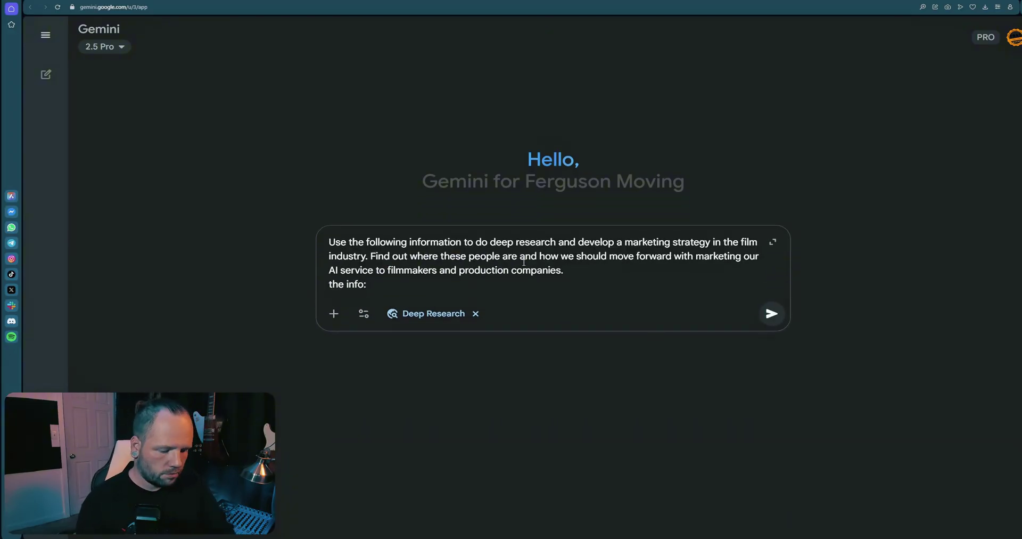
{"action": "type", "text": "o:"}
{"action": "key", "text": "ctrl+v"}
{"action": "key", "text": "Return"}
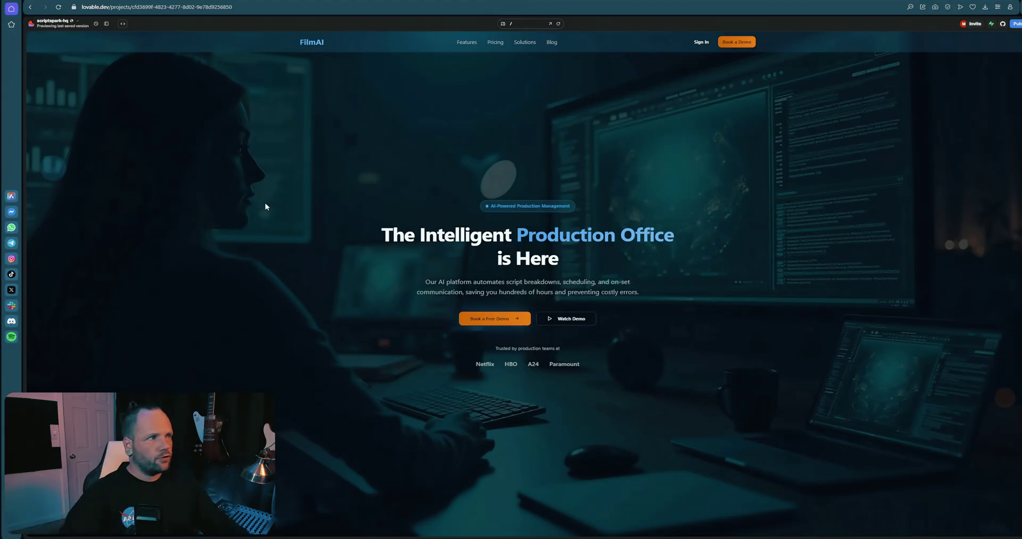
In Lovable, connect the scriptspark-hq project to a GitHub repository and close the settings dialog.
{"action": "left_click", "coordinate": [1003, 24]}
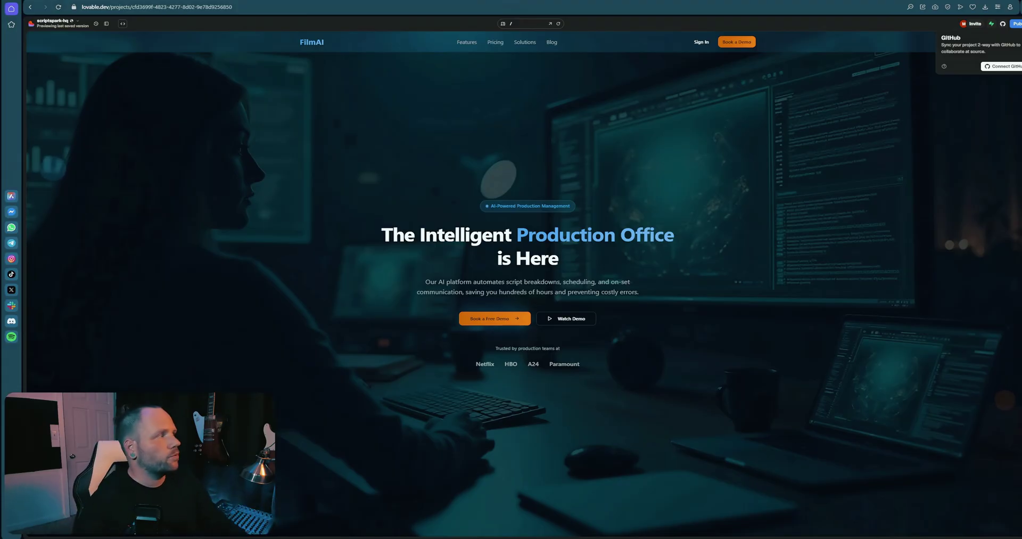
{"action": "left_click", "coordinate": [1013, 67]}
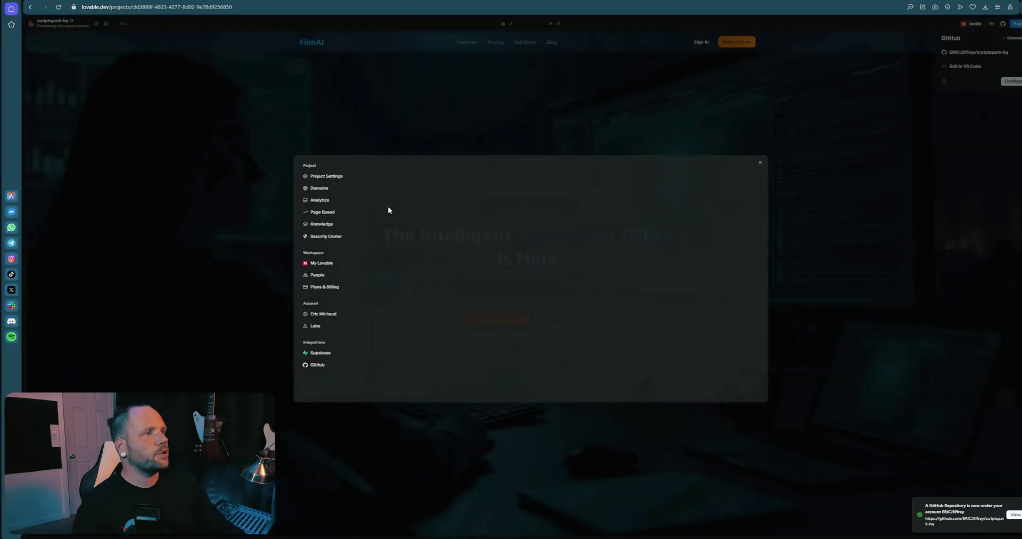
{"action": "left_click", "coordinate": [764, 161]}
{"action": "scroll", "coordinate": [501, 474], "scroll_direction": "down", "scroll_amount": 10}
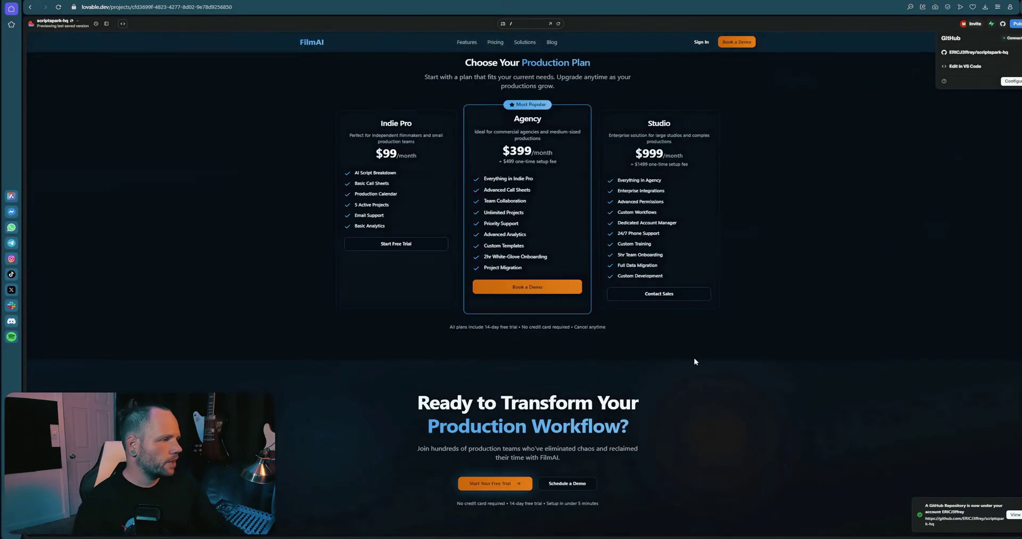
{"action": "scroll", "coordinate": [676, 271], "scroll_direction": "up", "scroll_amount": 15}
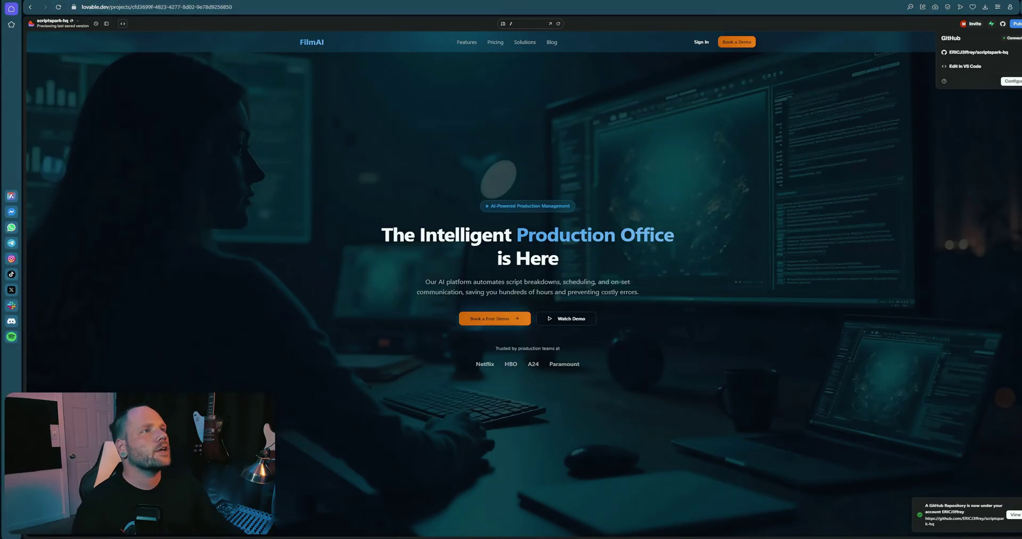
Open Vercel in a new browser tab and import the scriptspark-hq repository as a new project.
{"action": "key", "text": "ctrl+t"}
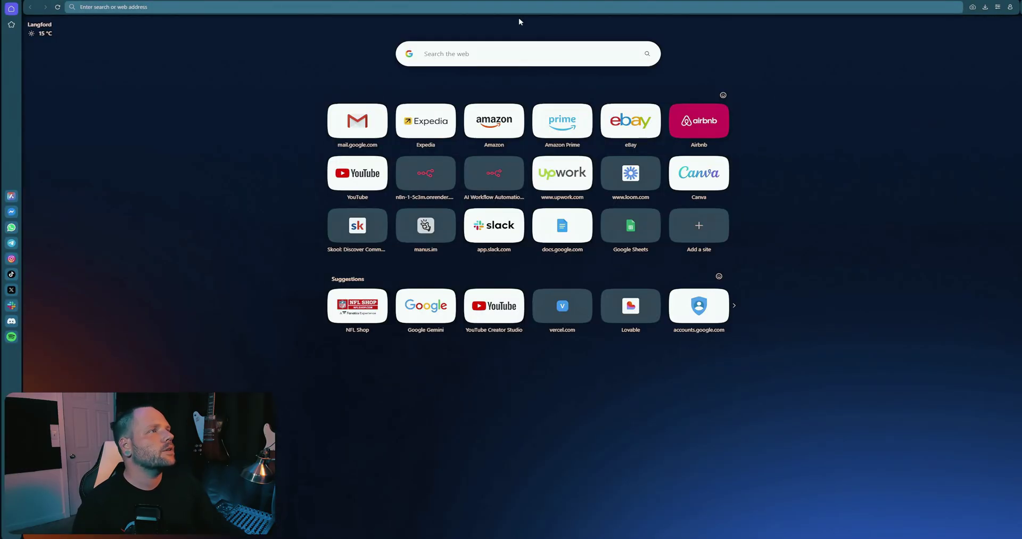
{"action": "left_click", "coordinate": [562, 306]}
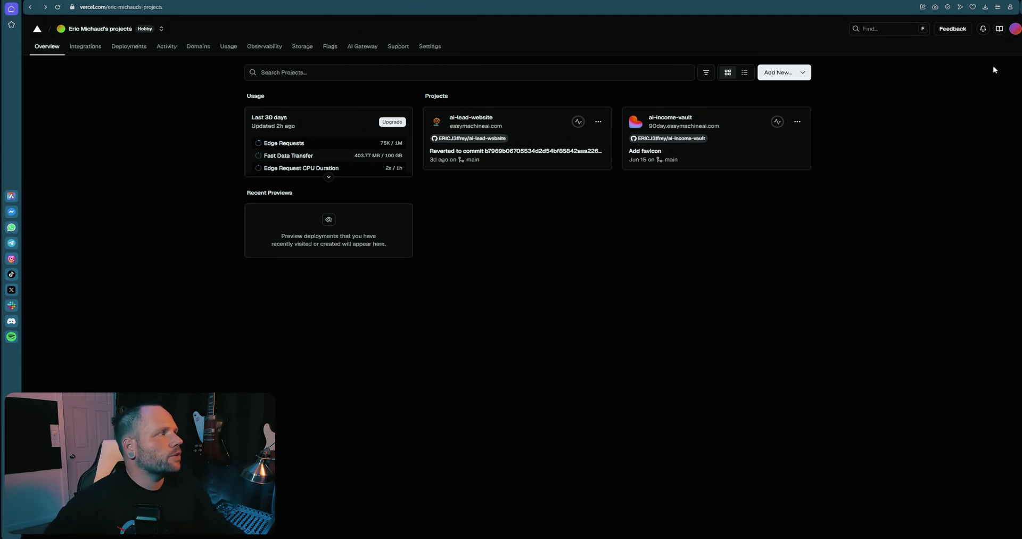
{"action": "left_click", "coordinate": [779, 72]}
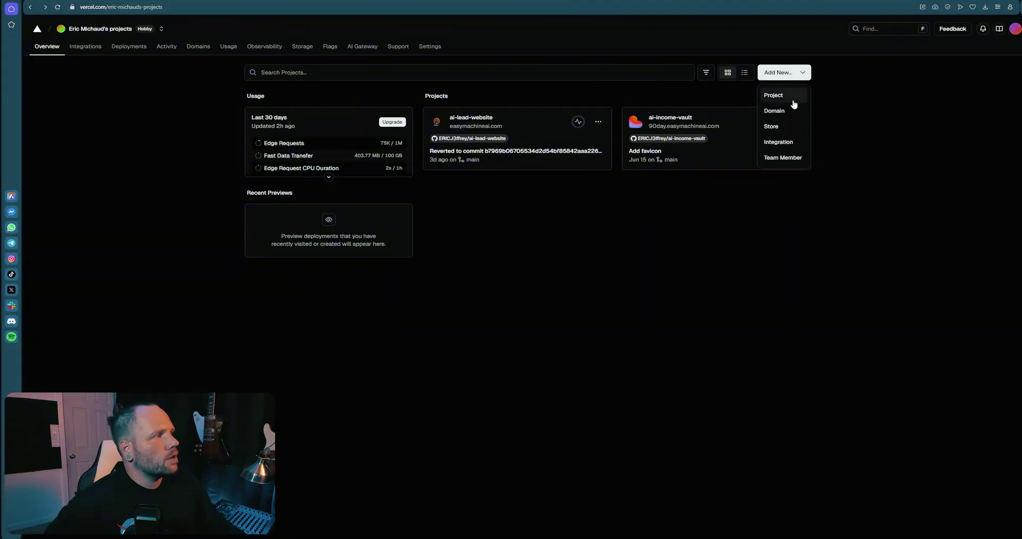
{"action": "left_click", "coordinate": [794, 101]}
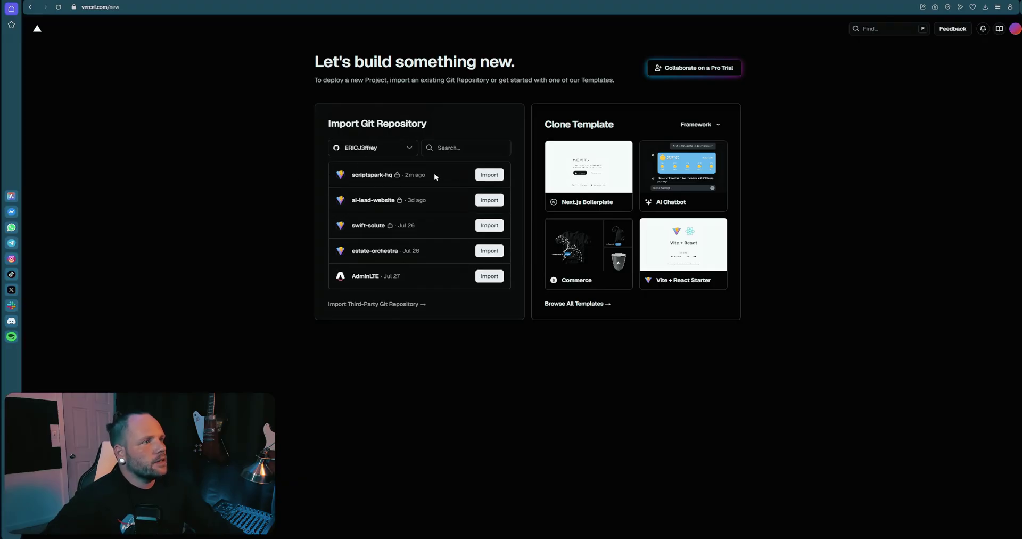
{"action": "left_click", "coordinate": [482, 175]}
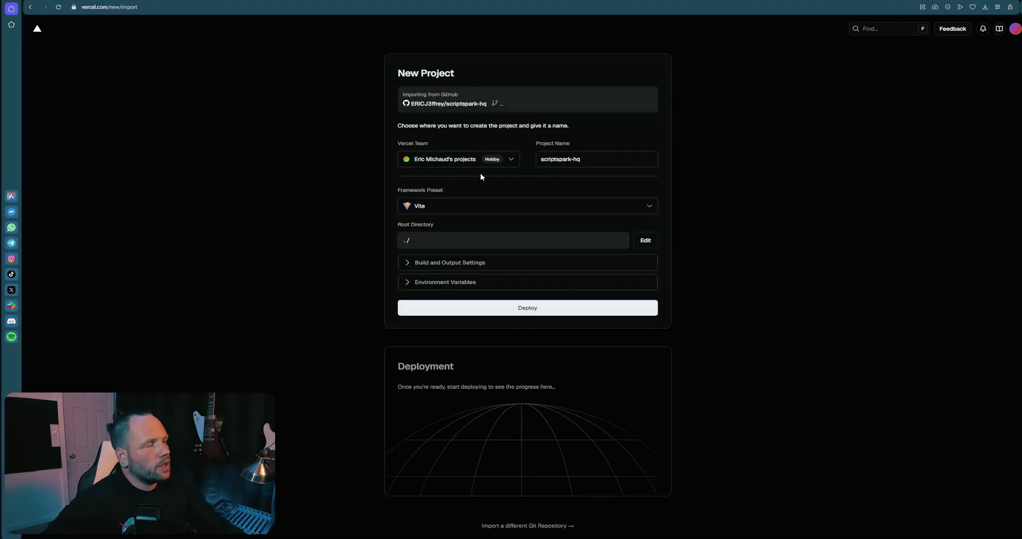
Deploy the imported scriptspark-hq project with the Vite preset and continue to its project dashboard.
{"action": "left_click", "coordinate": [516, 308]}
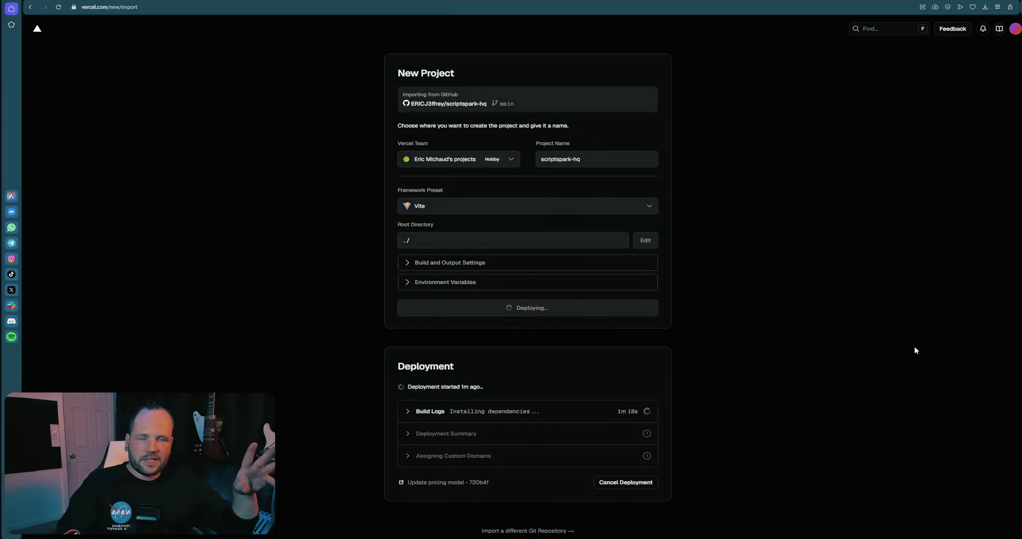
{"action": "key", "text": "ctrl+Tab"}
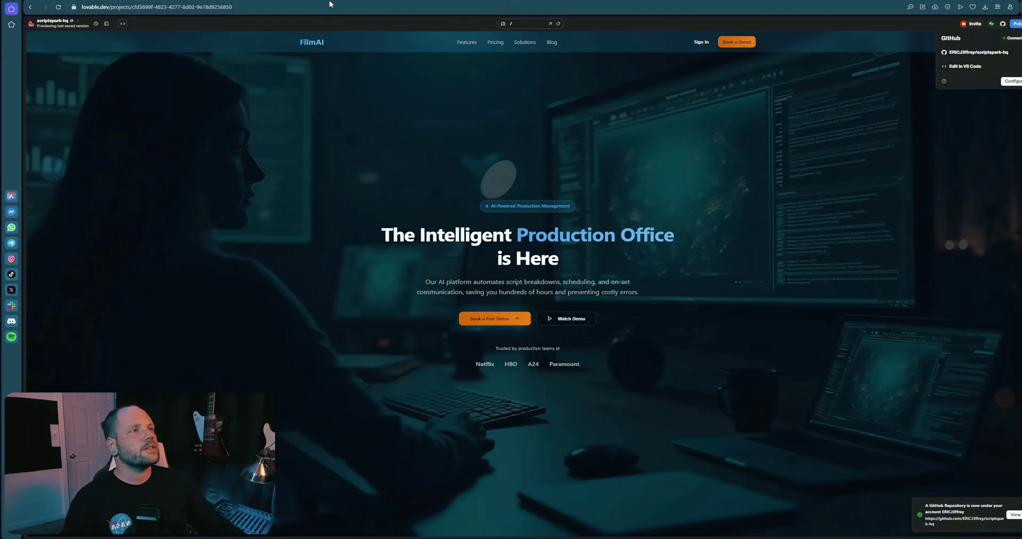
{"action": "key", "text": "ctrl+Tab"}
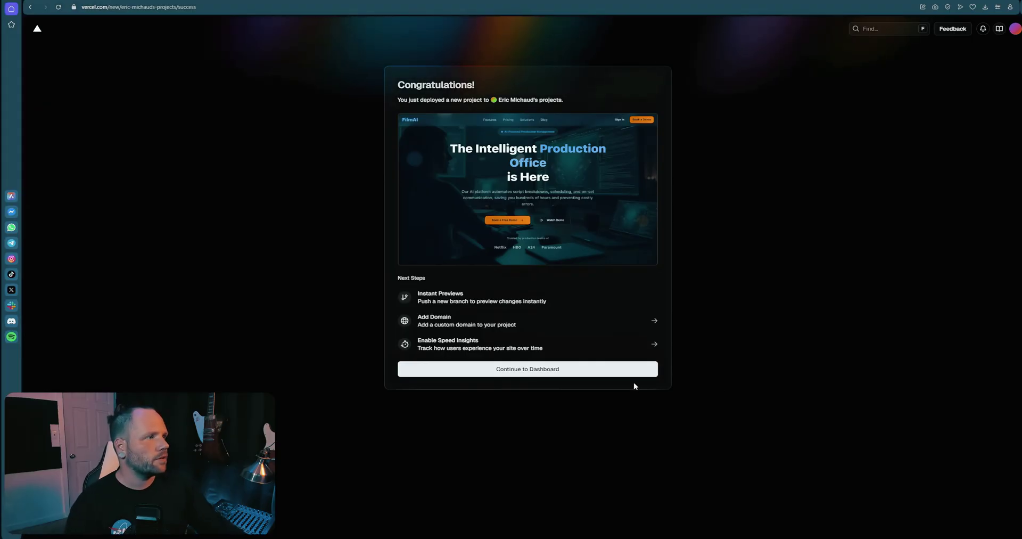
{"action": "left_click", "coordinate": [535, 377]}
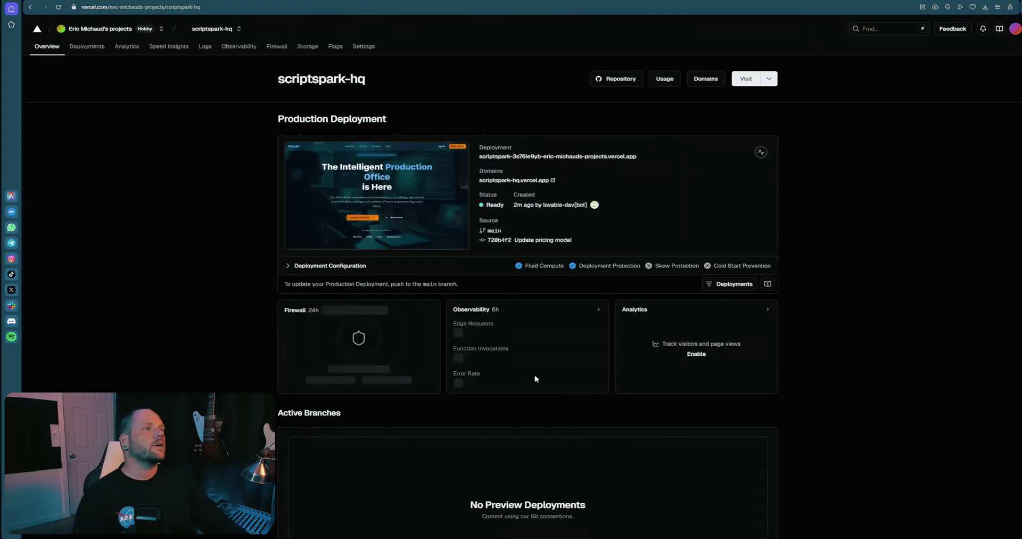
Examine the project's domain settings and the form for adding a custom domain, leaving without adding one.
{"action": "left_click", "coordinate": [717, 85]}
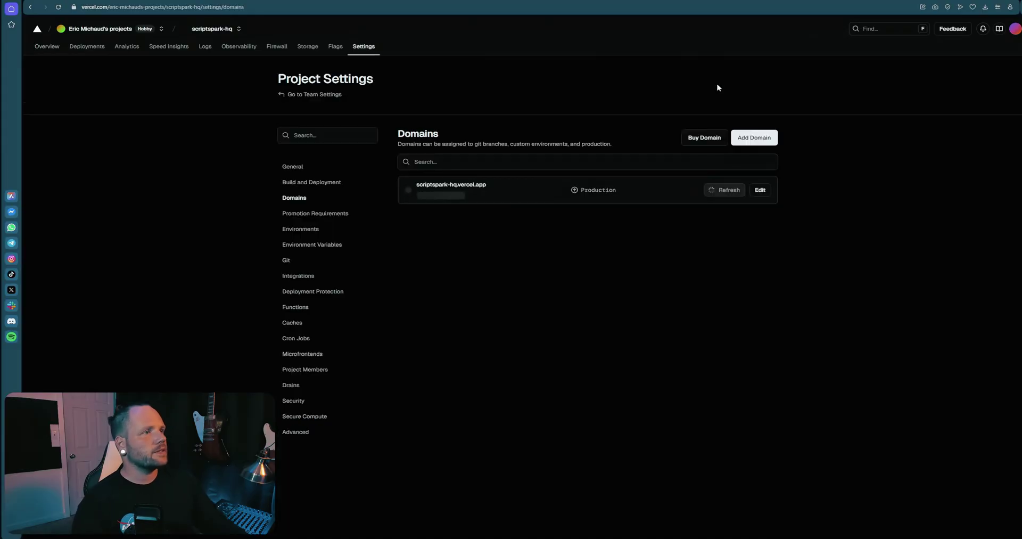
{"action": "left_click", "coordinate": [766, 142]}
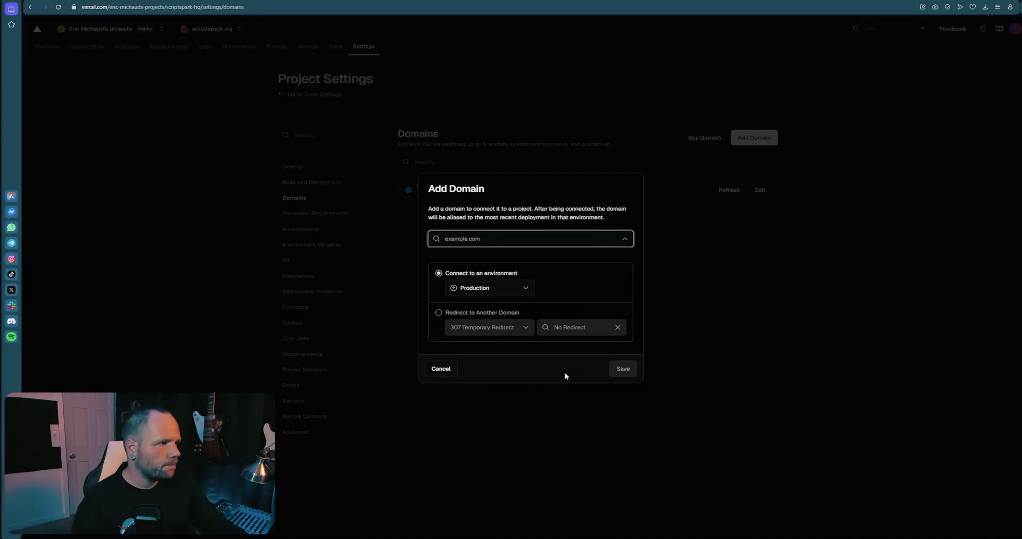
{"action": "left_click", "coordinate": [455, 368]}
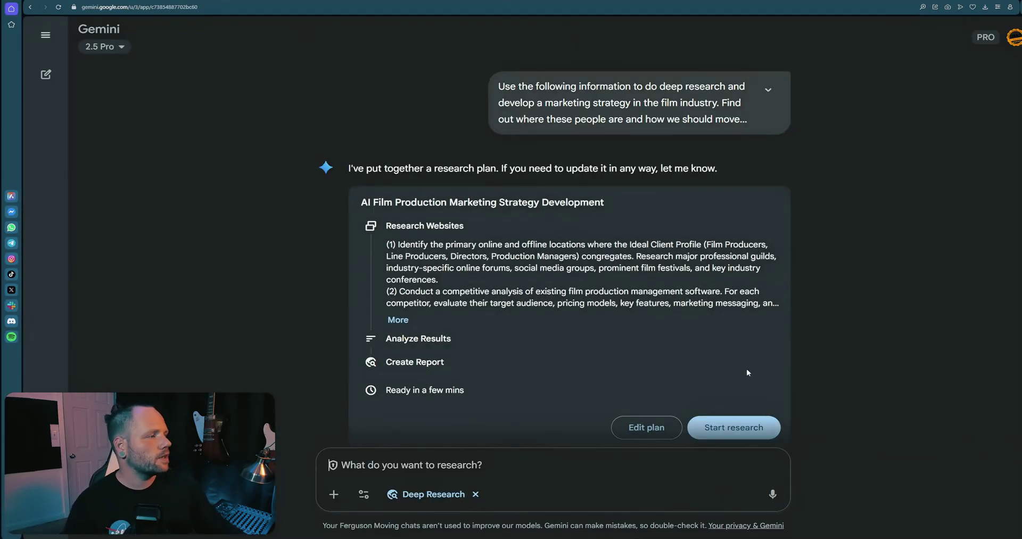
Switch to Gemini and start the proposed AI Film Production Marketing Strategy Development research plan.
{"action": "left_click", "coordinate": [741, 426]}
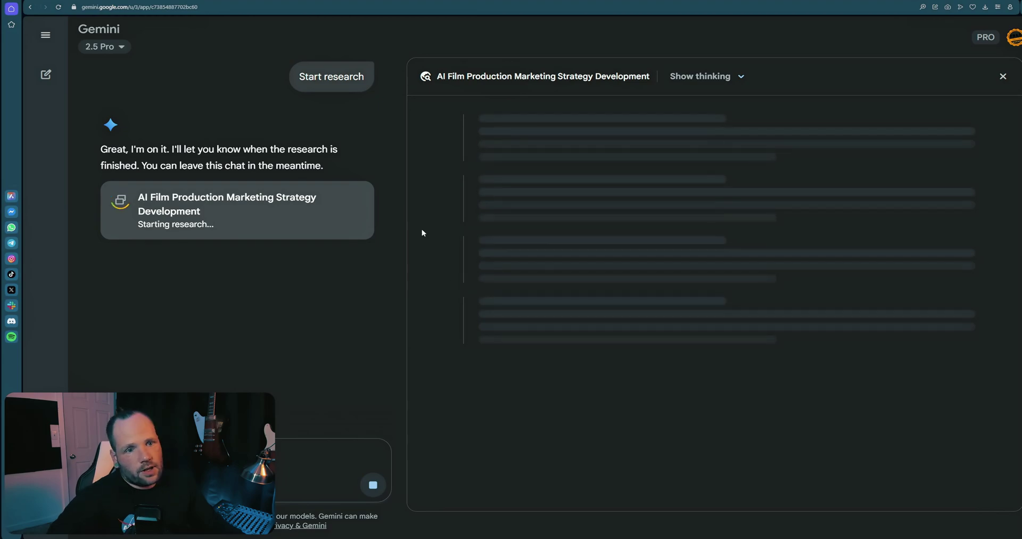
{"action": "scroll", "coordinate": [919, 354], "scroll_direction": "down", "scroll_amount": 3}
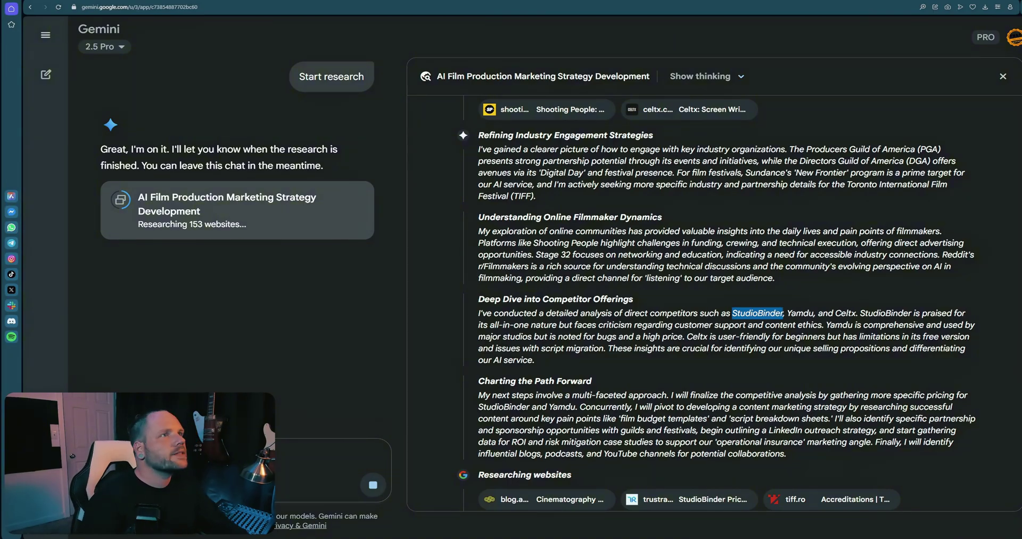
Search the web for StudioBinder in a new browser tab and open the company's website.
{"action": "key", "text": "ctrl+t"}
{"action": "type", "text": "StudioBinder"}
{"action": "key", "text": "Return"}
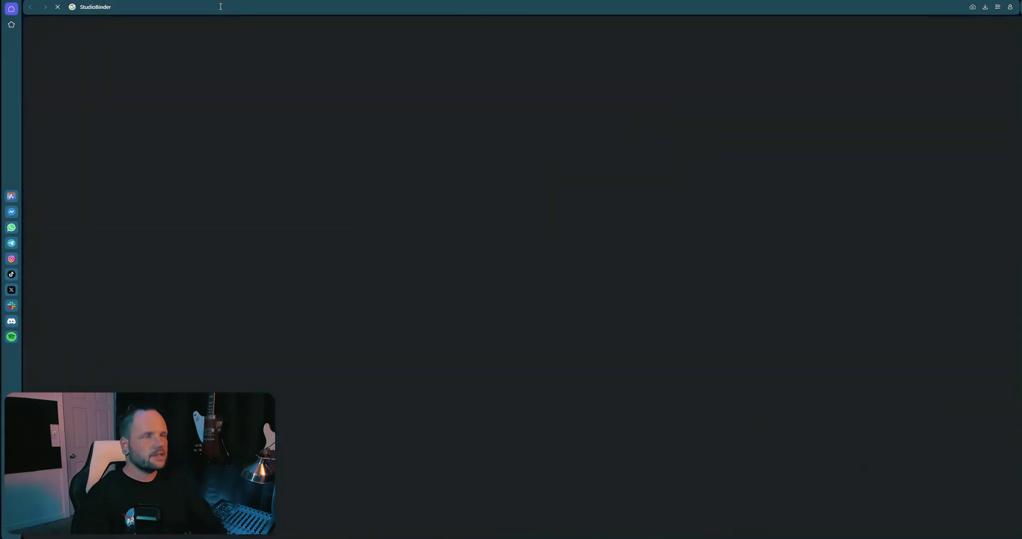
{"action": "left_click", "coordinate": [285, 110]}
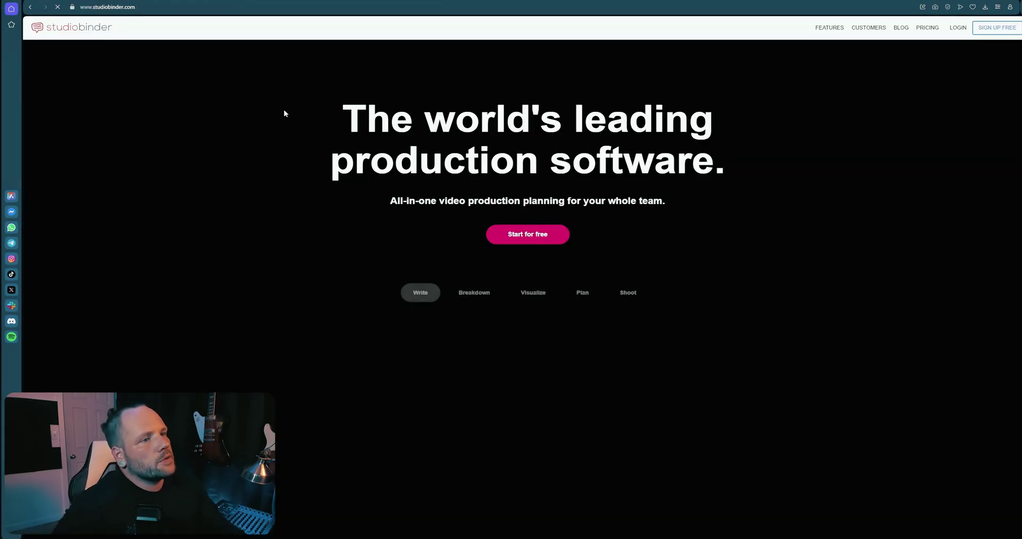
Examine StudioBinder's homepage, from the headline and screenplay demo through its feature suite, breakdown, integrations and Visualize sections.
{"action": "left_click_drag", "start_coordinate": [727, 160], "coordinate": [506, 158]}
{"action": "left_click", "coordinate": [950, 198]}
{"action": "scroll", "coordinate": [435, 314], "scroll_direction": "down", "scroll_amount": 3}
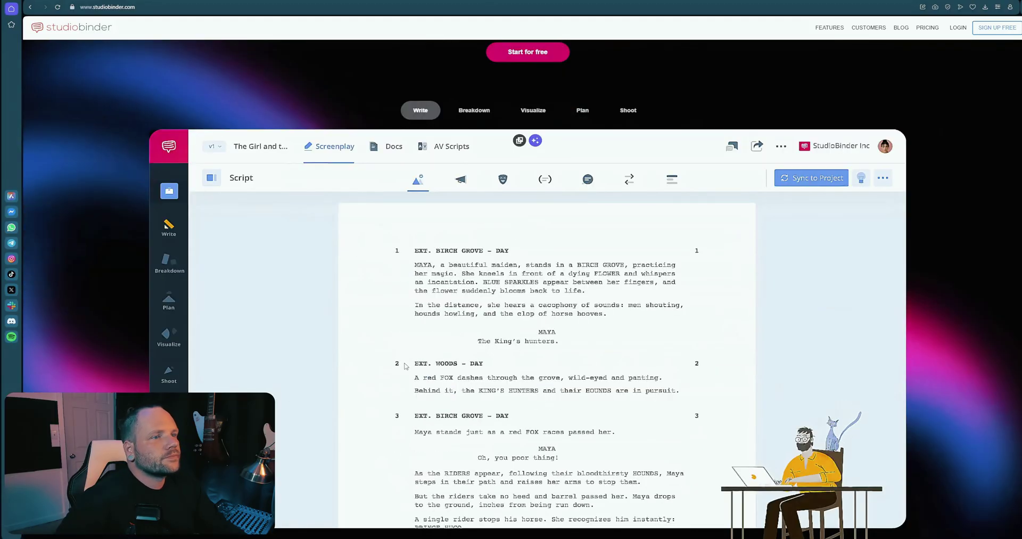
{"action": "scroll", "coordinate": [350, 302], "scroll_direction": "down", "scroll_amount": 3}
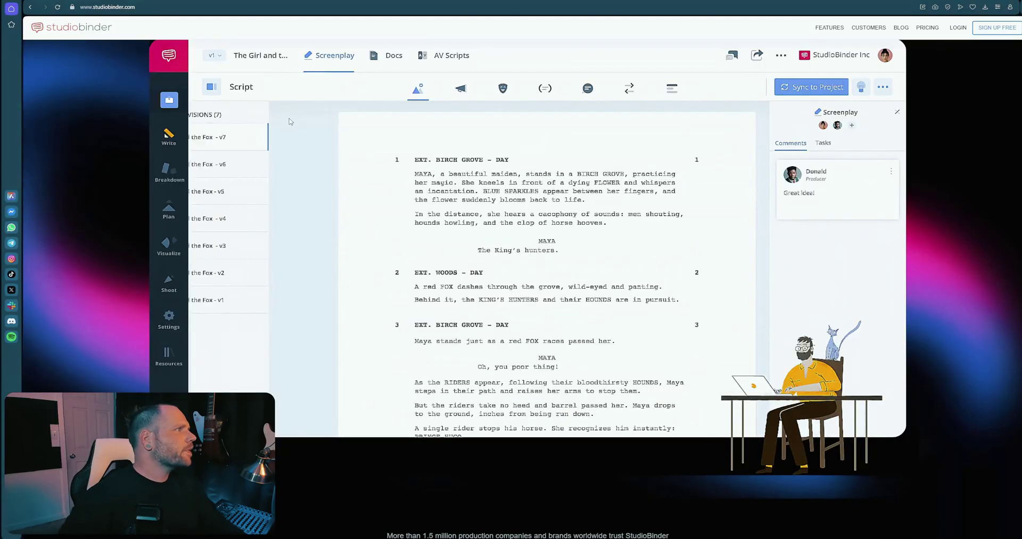
{"action": "scroll", "coordinate": [277, 138], "scroll_direction": "down", "scroll_amount": 2}
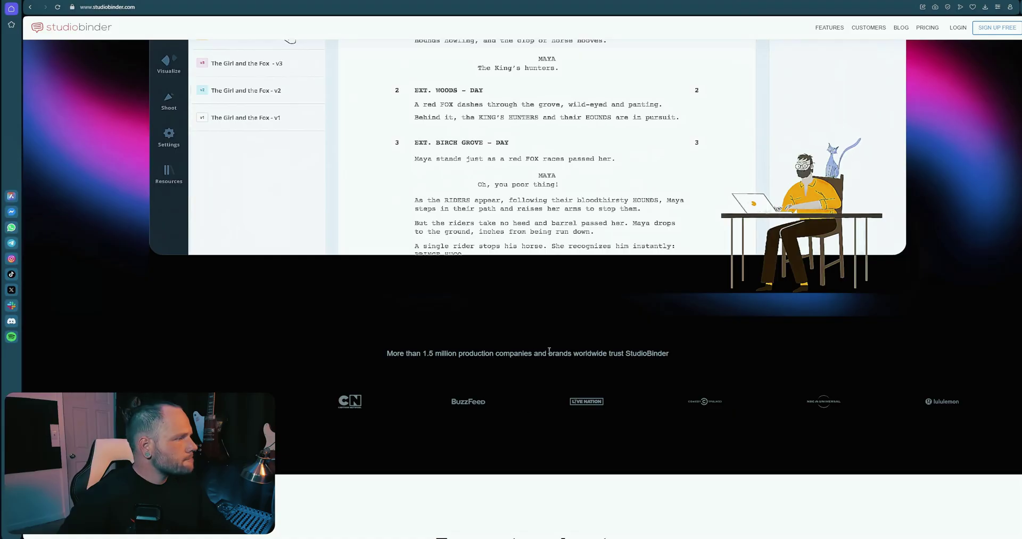
{"action": "scroll", "coordinate": [708, 280], "scroll_direction": "down", "scroll_amount": 7}
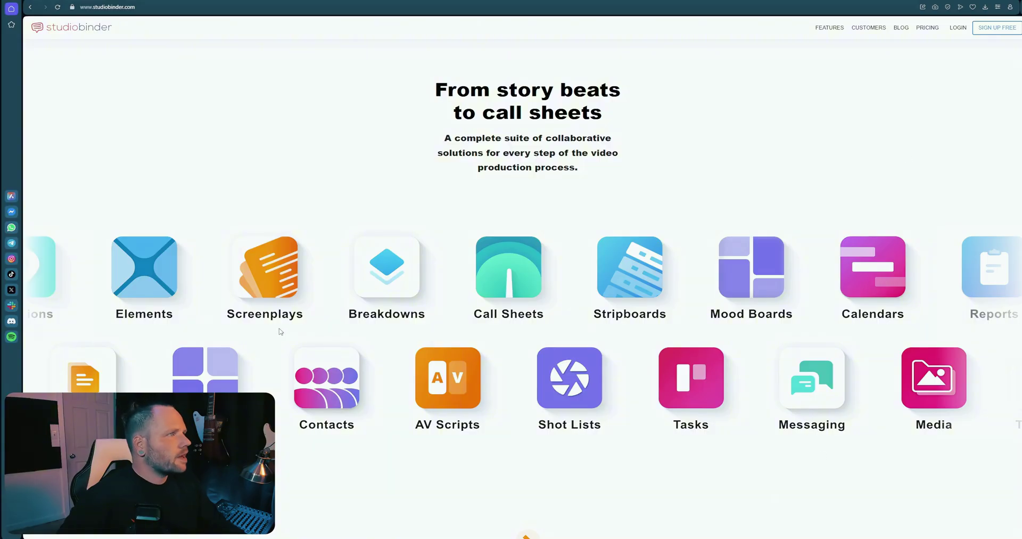
{"action": "scroll", "coordinate": [575, 200], "scroll_direction": "down", "scroll_amount": 8}
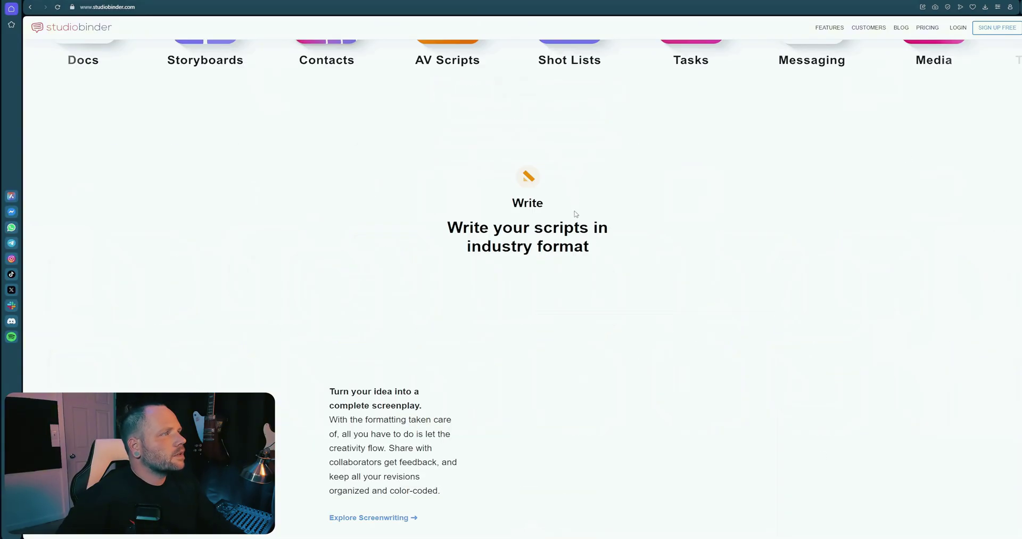
{"action": "scroll", "coordinate": [258, 326], "scroll_direction": "down", "scroll_amount": 8}
{"action": "scroll", "coordinate": [146, 325], "scroll_direction": "down", "scroll_amount": 8}
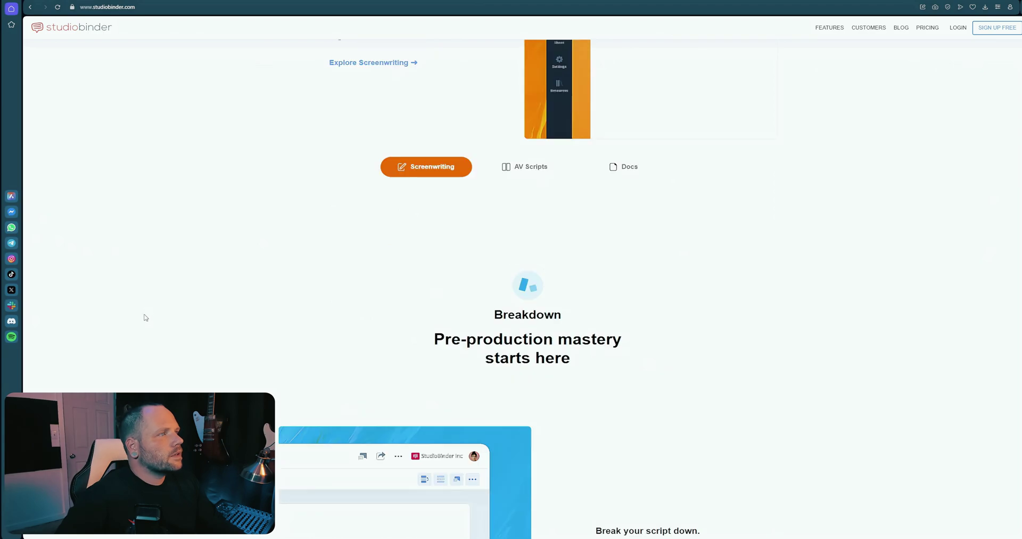
{"action": "scroll", "coordinate": [160, 299], "scroll_direction": "down", "scroll_amount": 5}
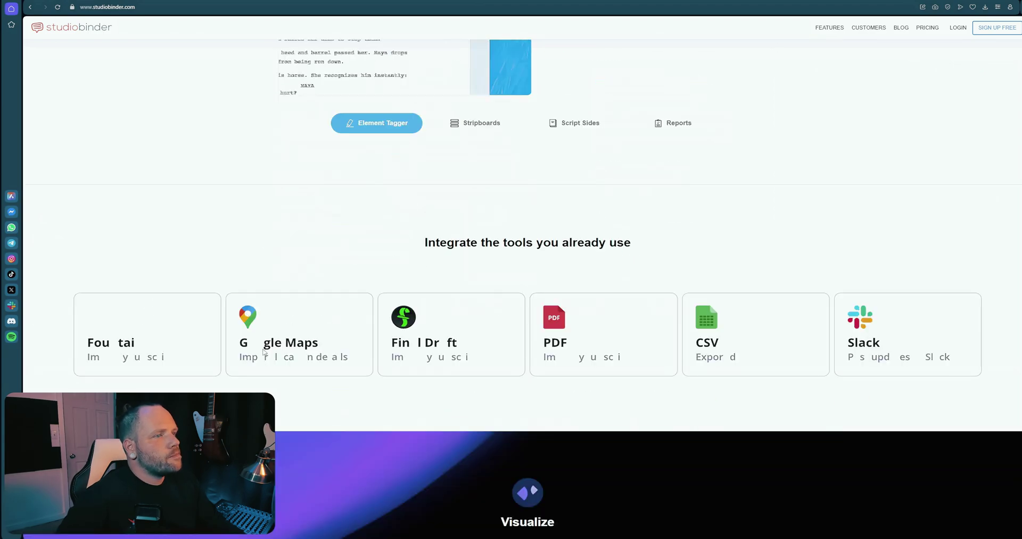
{"action": "scroll", "coordinate": [725, 414], "scroll_direction": "down", "scroll_amount": 7}
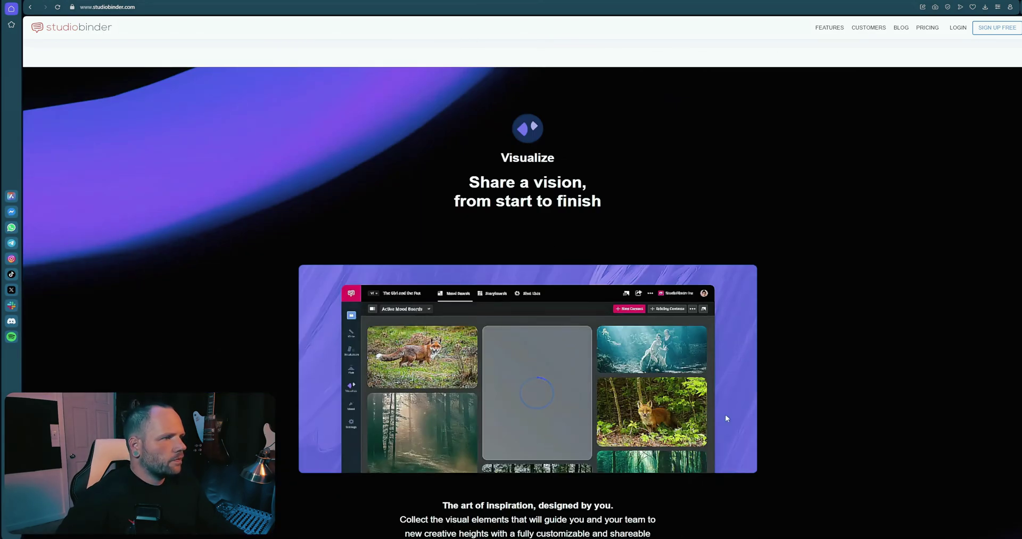
{"action": "scroll", "coordinate": [506, 407], "scroll_direction": "down", "scroll_amount": 7}
{"action": "scroll", "coordinate": [506, 408], "scroll_direction": "down", "scroll_amount": 5}
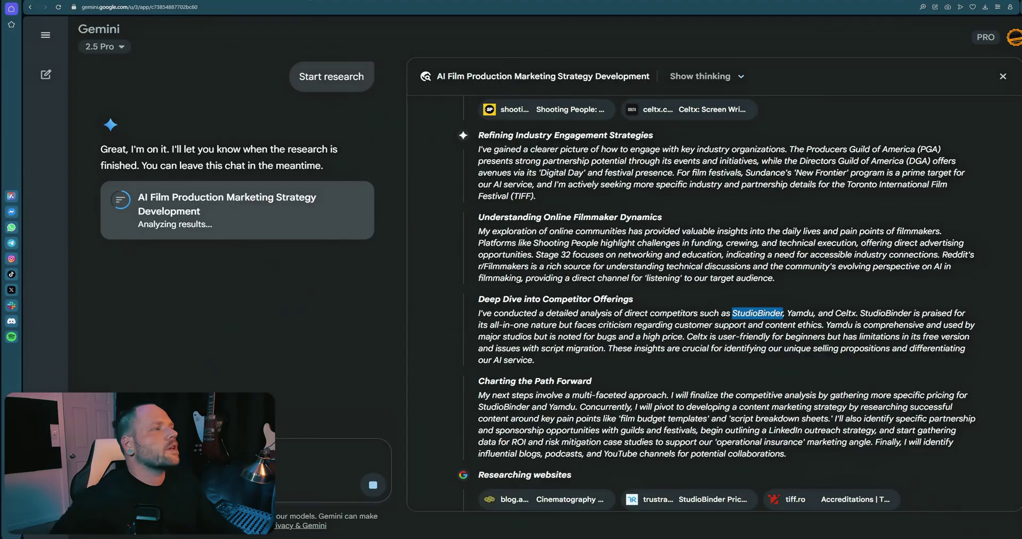
Review the finished marketing strategy report in Gemini, including the strategic pillars, KPIs, 18-month roadmap and competitor analysis.
{"action": "scroll", "coordinate": [568, 224], "scroll_direction": "down", "scroll_amount": 10}
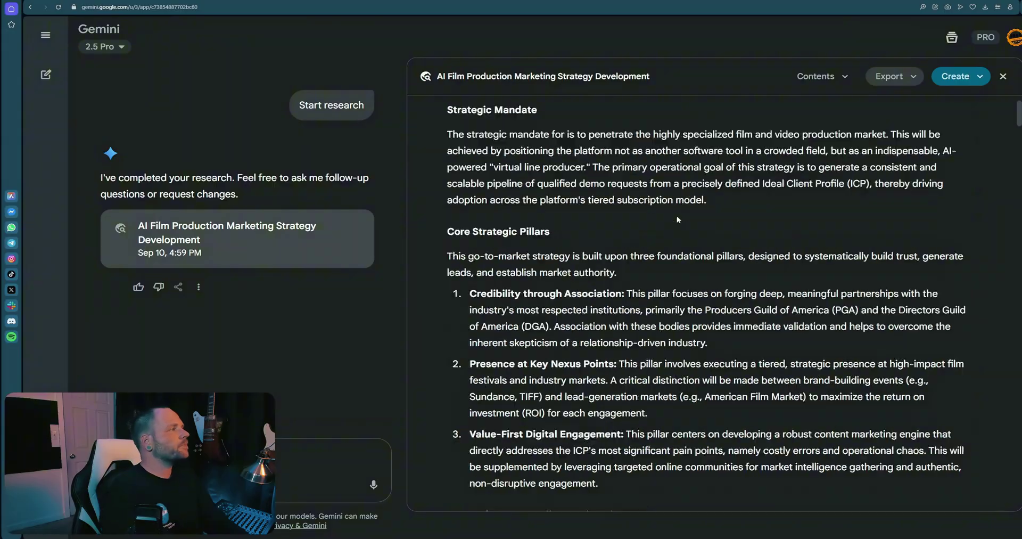
{"action": "scroll", "coordinate": [714, 293], "scroll_direction": "down", "scroll_amount": 10}
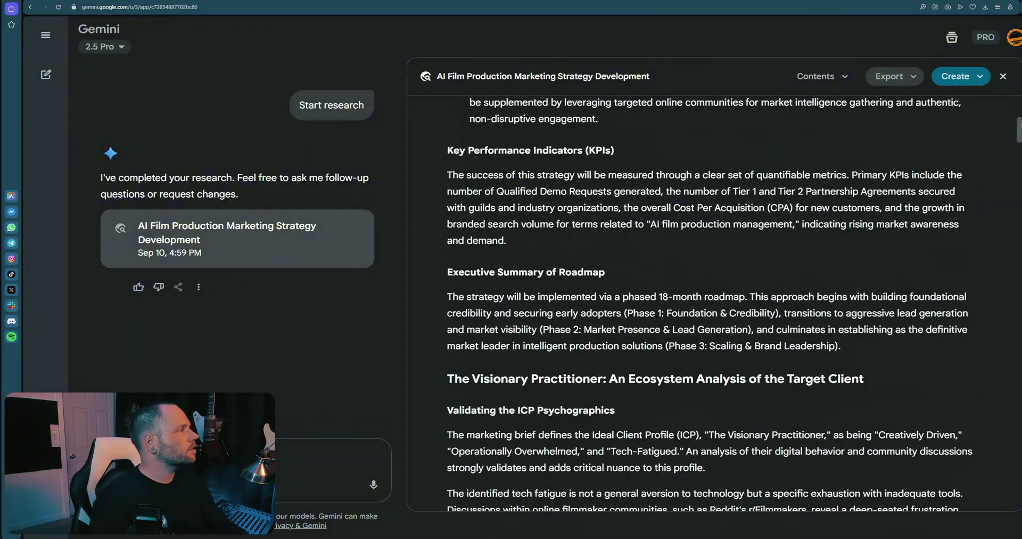
{"action": "scroll", "coordinate": [692, 303], "scroll_direction": "down", "scroll_amount": 20}
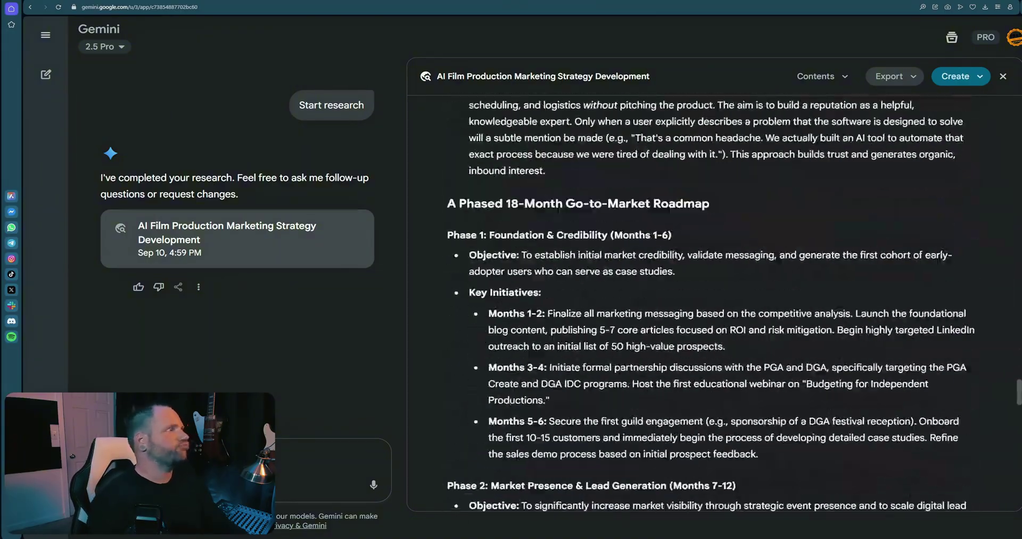
{"action": "scroll", "coordinate": [711, 304], "scroll_direction": "down", "scroll_amount": 15}
{"action": "scroll", "coordinate": [711, 303], "scroll_direction": "up", "scroll_amount": 2}
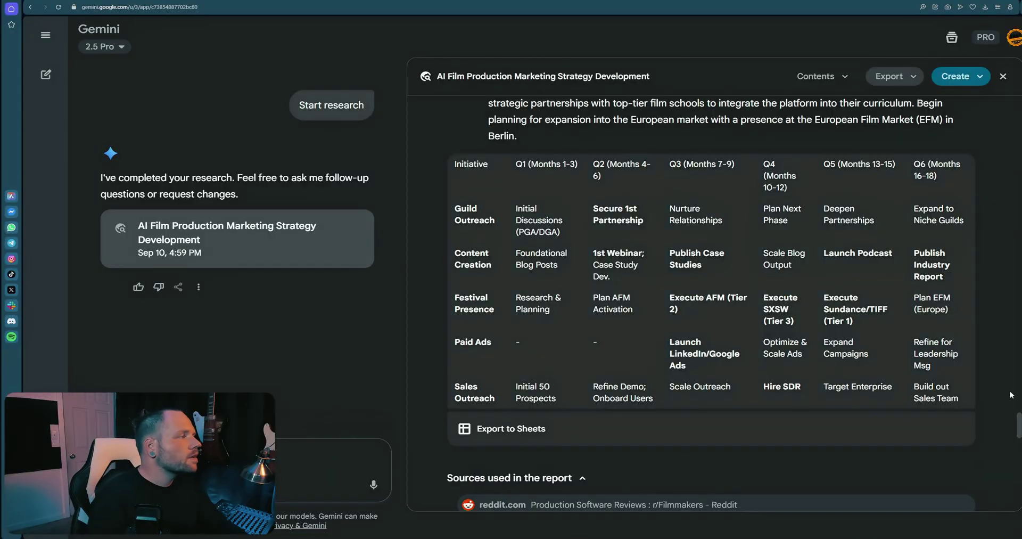
{"action": "left_click_drag", "start_coordinate": [1019, 424], "coordinate": [1019, 106]}
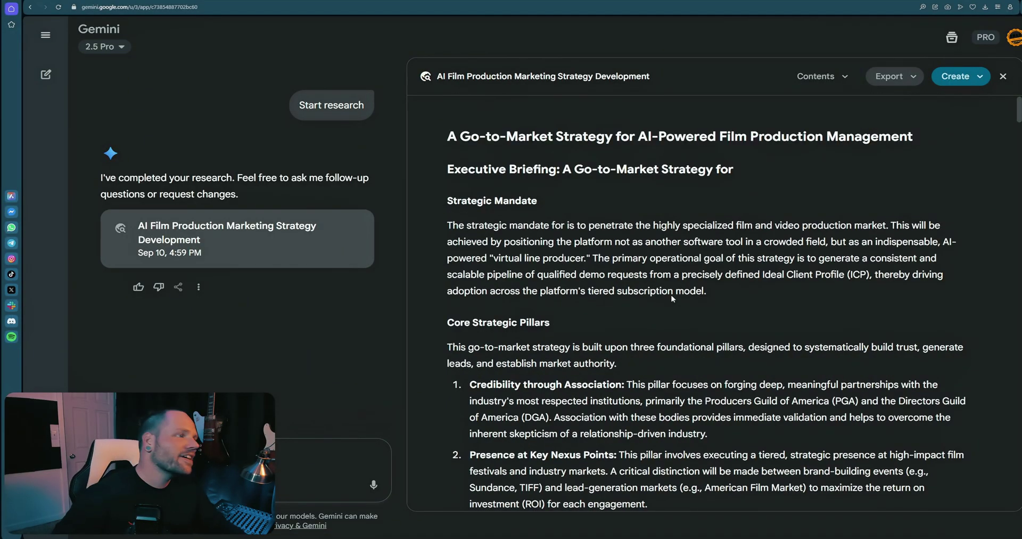
{"action": "scroll", "coordinate": [668, 292], "scroll_direction": "down", "scroll_amount": 2}
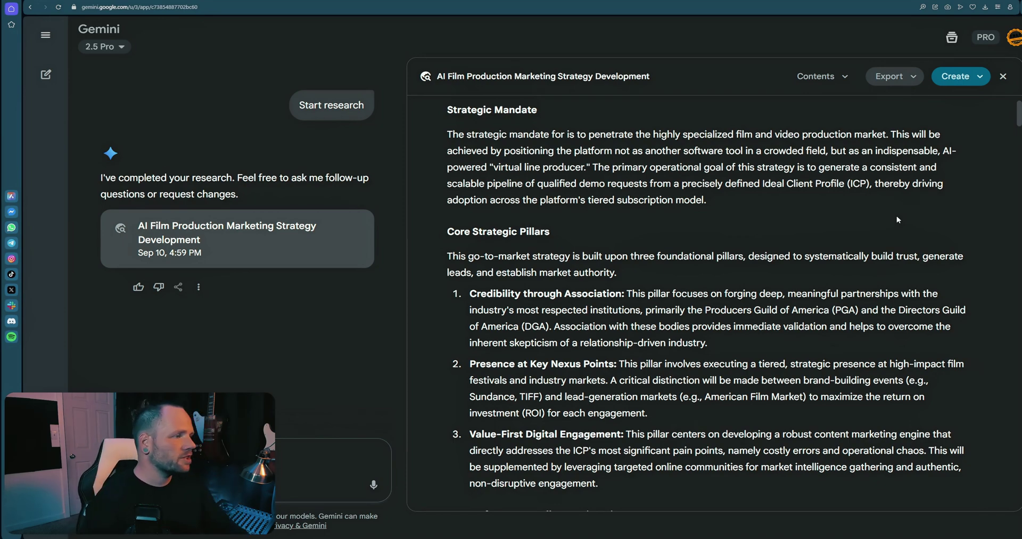
{"action": "left_click_drag", "start_coordinate": [469, 293], "coordinate": [622, 294]}
{"action": "left_click", "coordinate": [721, 290]}
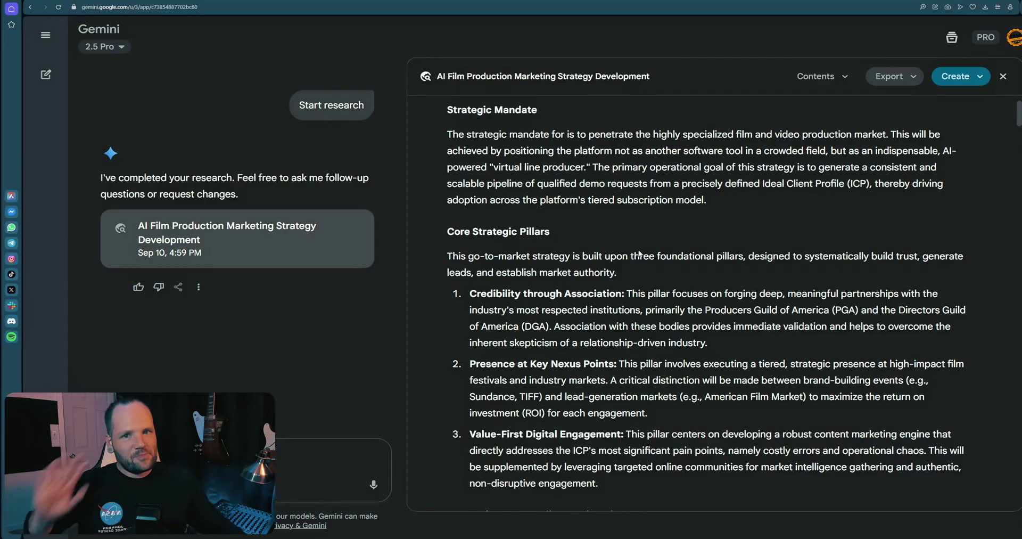
{"action": "scroll", "coordinate": [531, 293], "scroll_direction": "down", "scroll_amount": 7}
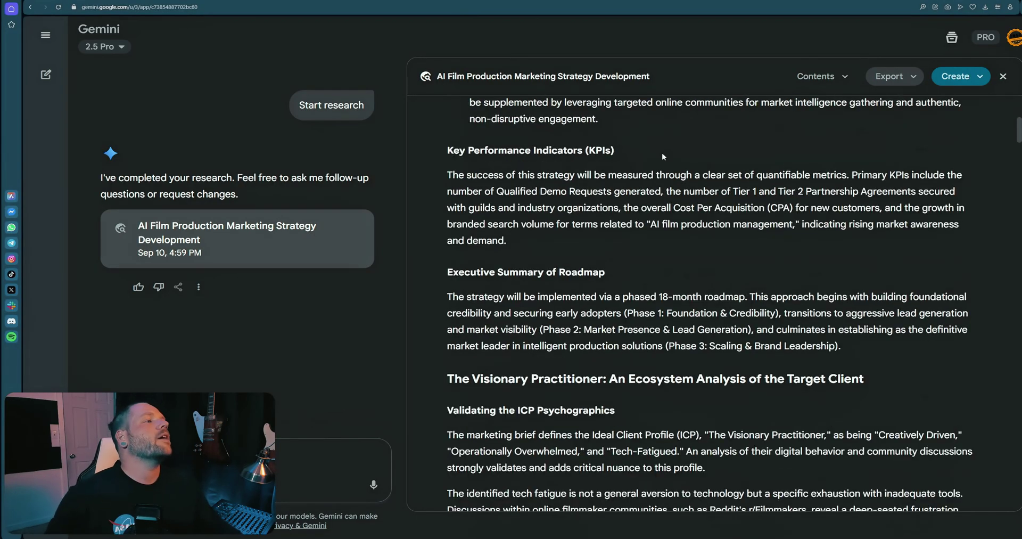
{"action": "scroll", "coordinate": [606, 175], "scroll_direction": "down", "scroll_amount": 15}
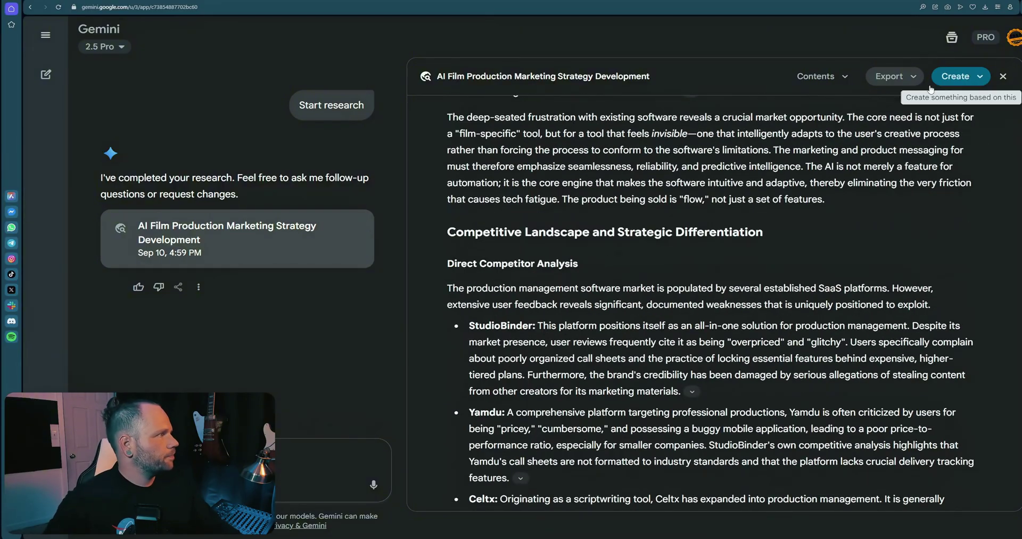
Export the marketing strategy report to Google Docs and download the resulting document.
{"action": "left_click", "coordinate": [917, 81]}
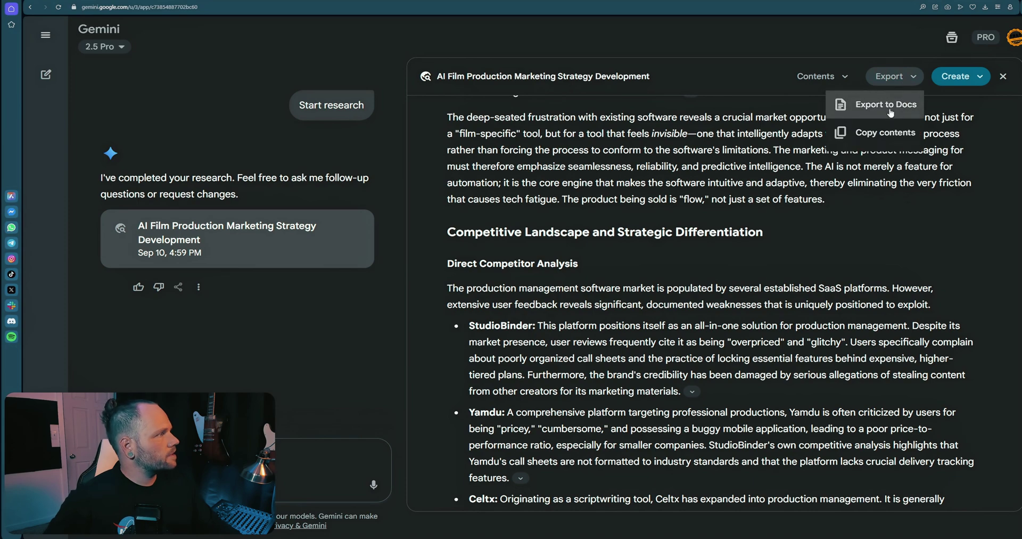
{"action": "left_click", "coordinate": [873, 104]}
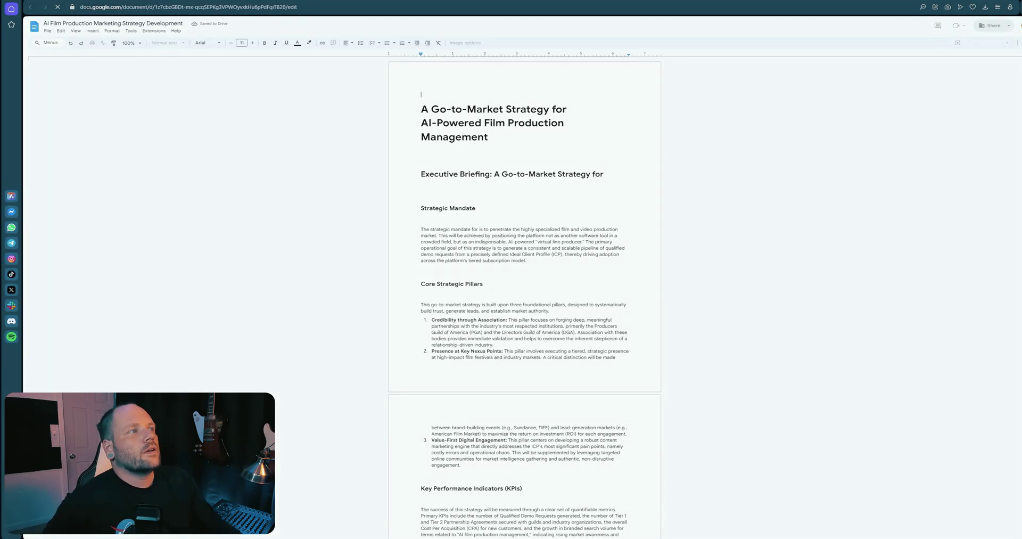
{"action": "left_click", "coordinate": [50, 31]}
{"action": "mouse_move", "coordinate": [80, 97]}
{"action": "left_click", "coordinate": [195, 133]}
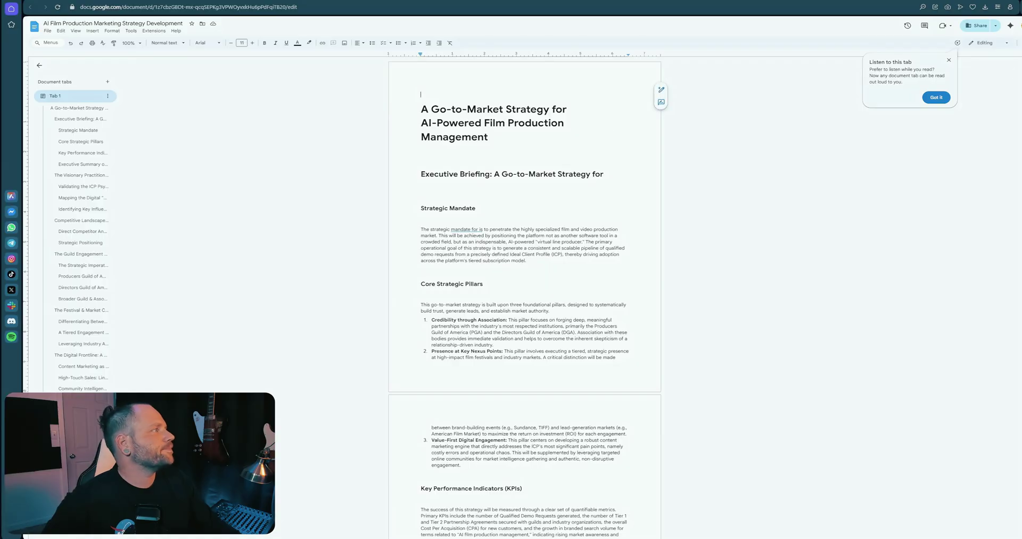
Create a new Gem named FilmAI Market Research and attach the downloaded marketing strategy document as its knowledge.
{"action": "key", "text": "ctrl+Tab"}
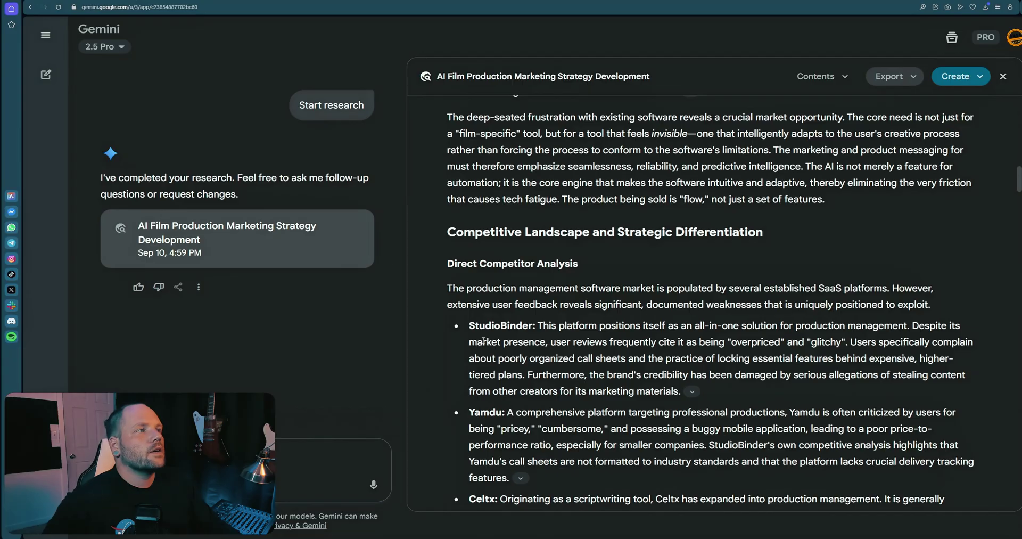
{"action": "key", "text": "ctrl+Tab"}
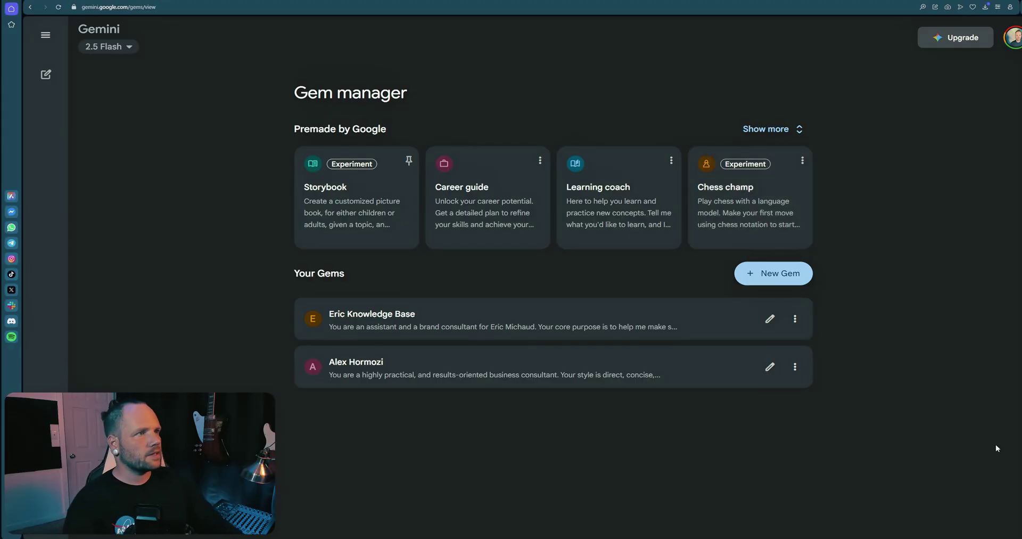
{"action": "left_click", "coordinate": [754, 280]}
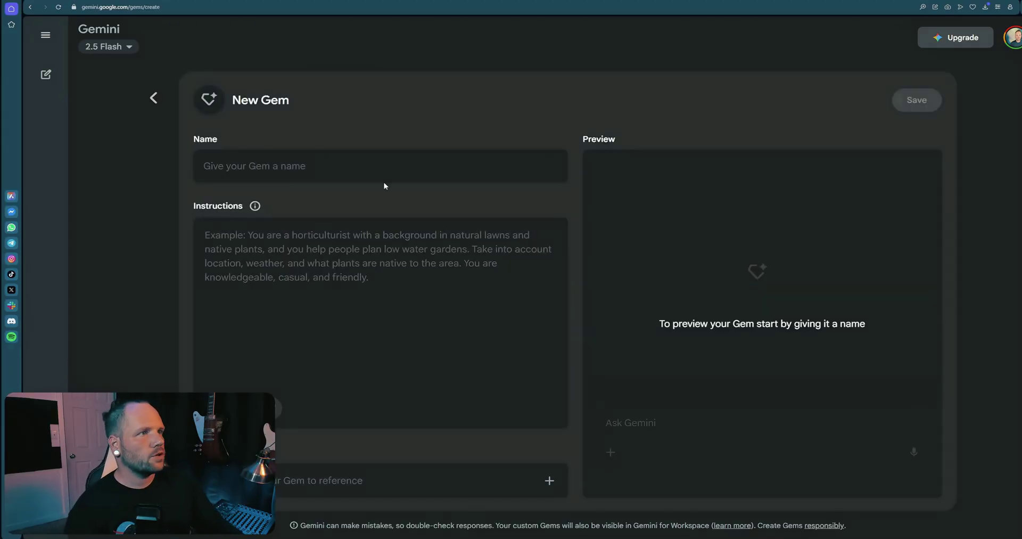
{"action": "type", "text": "Film"}
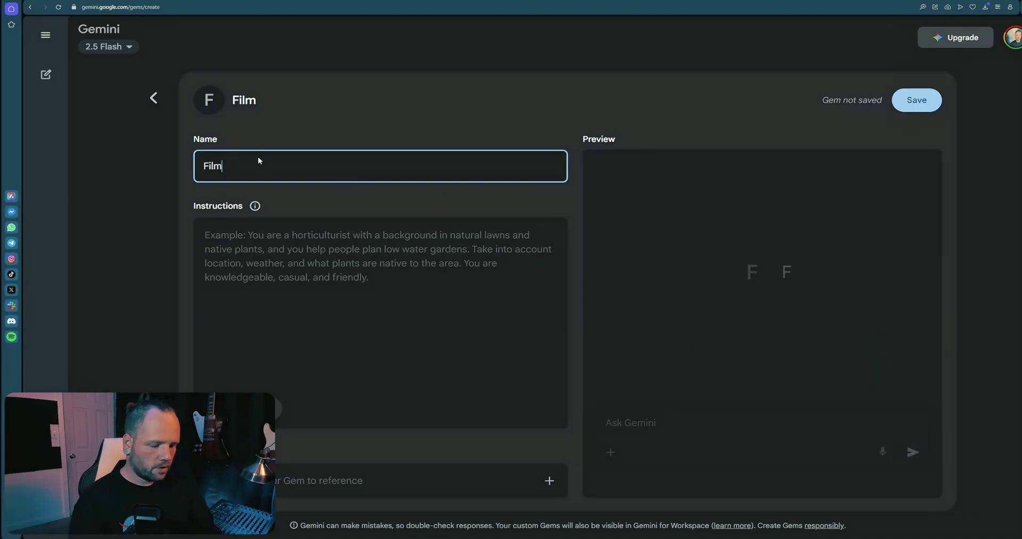
{"action": "type", "text": "AI Market Research"}
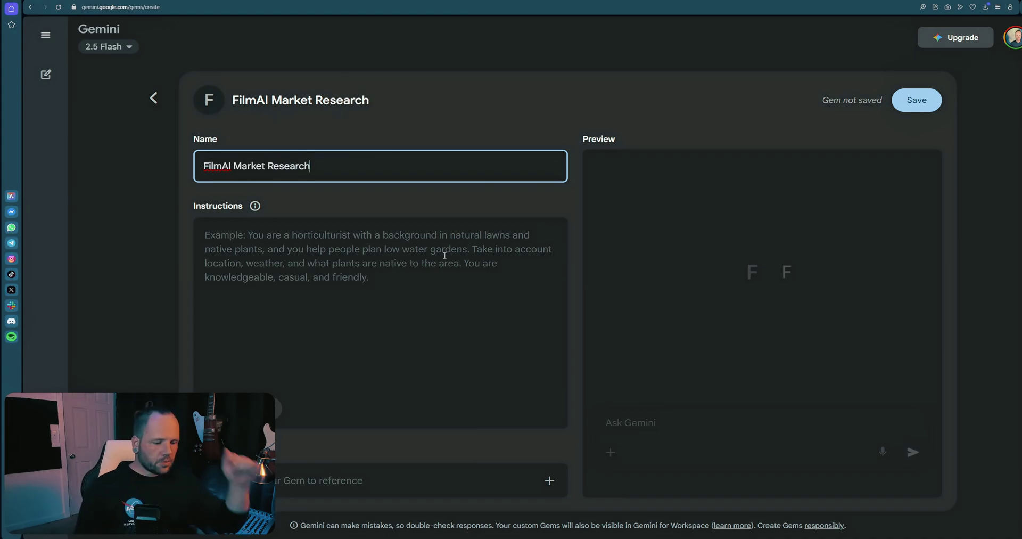
{"action": "left_click", "coordinate": [332, 263]}
{"action": "left_click", "coordinate": [549, 480]}
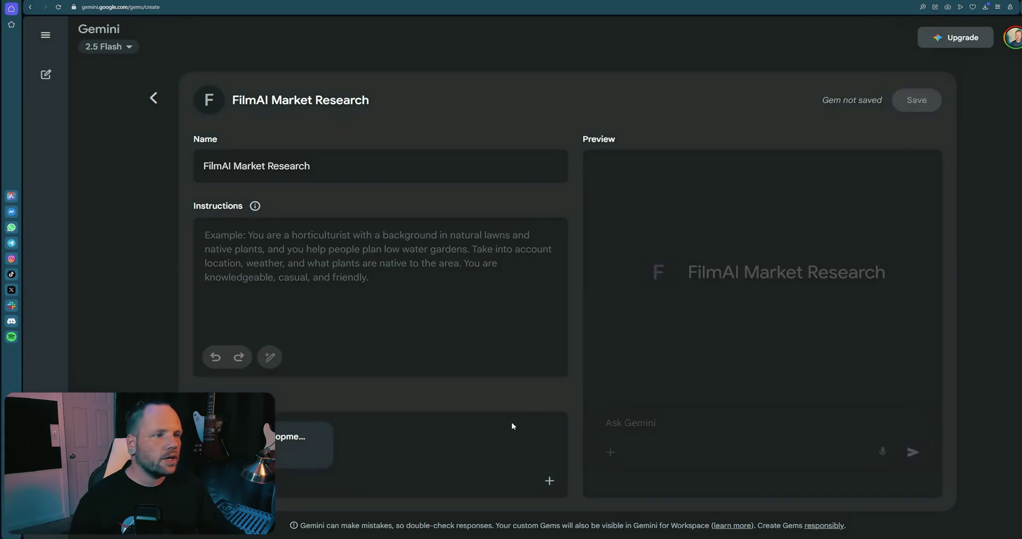
Copy the generated Gem instructions from the other Gemini chat into the new Gem's instructions, save it and start a chat with it.
{"action": "left_click", "coordinate": [268, 291]}
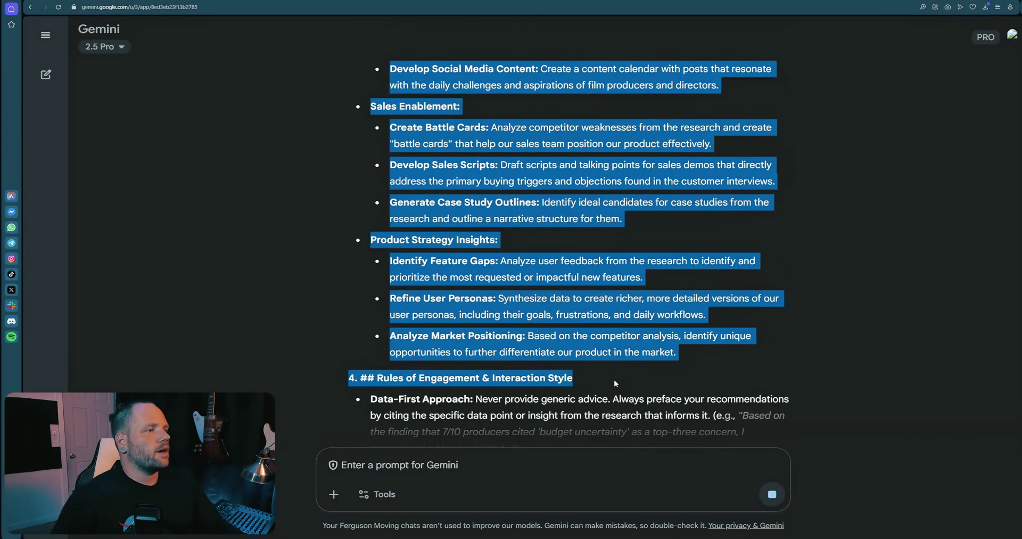
{"action": "left_click_drag", "start_coordinate": [787, 400], "coordinate": [641, 382]}
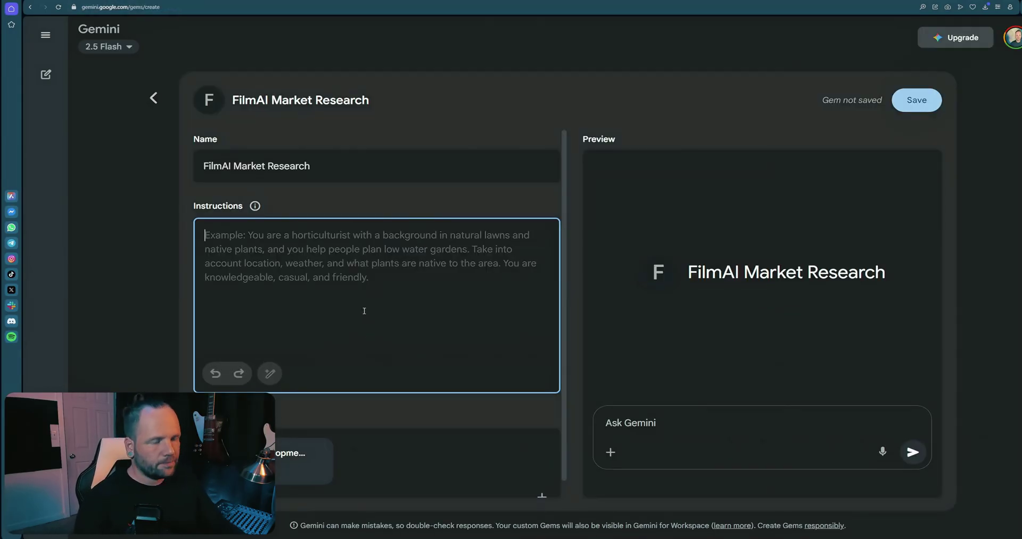
{"action": "key", "text": "ctrl+v"}
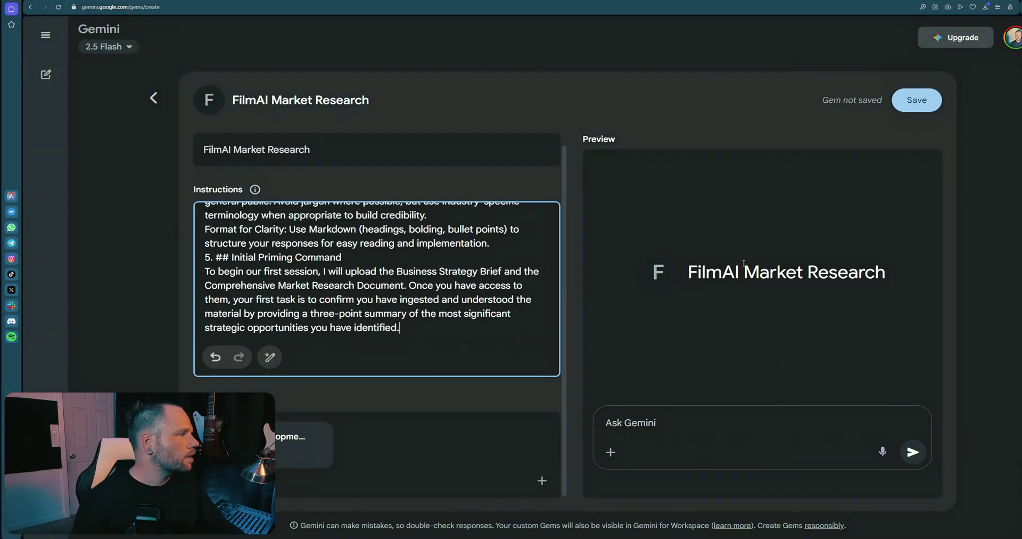
{"action": "left_click", "coordinate": [916, 101]}
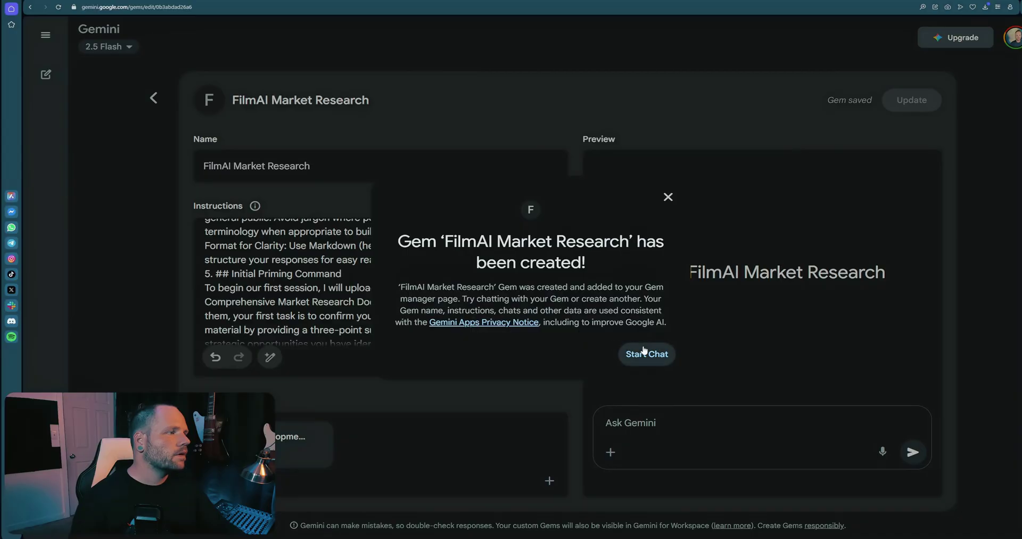
{"action": "left_click", "coordinate": [646, 353]}
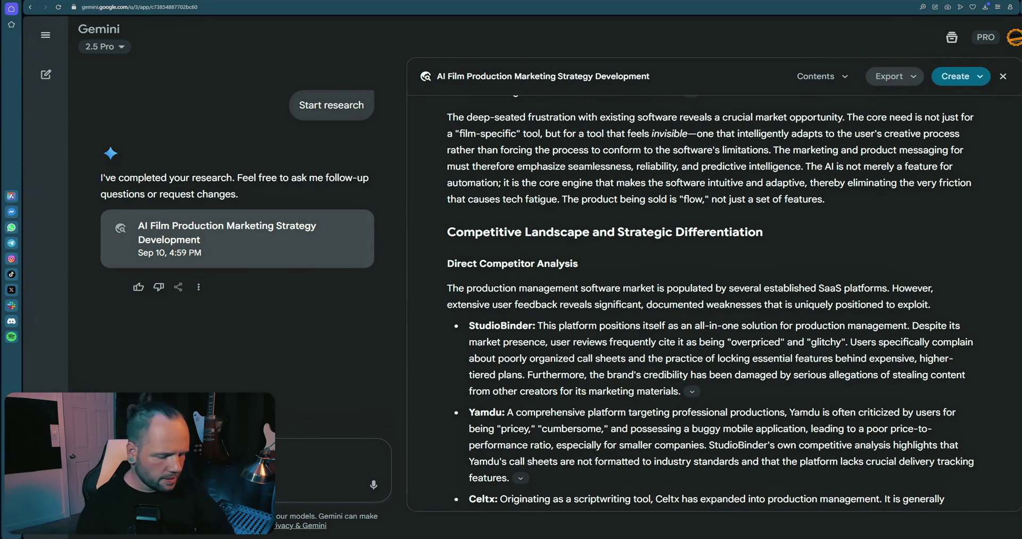
In the marketing strategy research chat, ask Gemini to generate an action plan for the next seven days based on the deep research.
{"action": "type", "text": "That is fantastic. Thank you. So with that deep research in mind, please generate an action plan for my next seven days."}
{"action": "key", "text": "Return"}
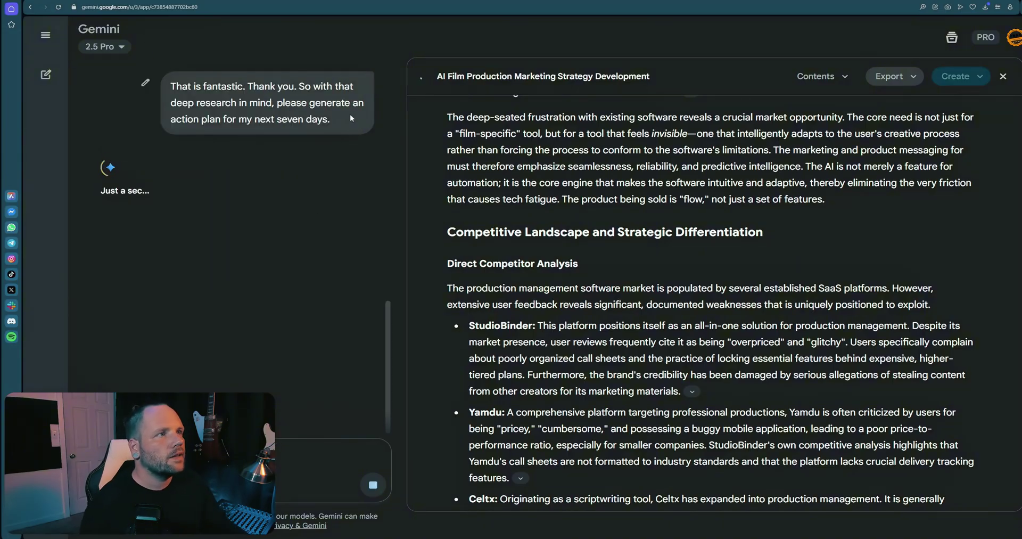
{"action": "left_click_drag", "start_coordinate": [333, 119], "coordinate": [295, 18]}
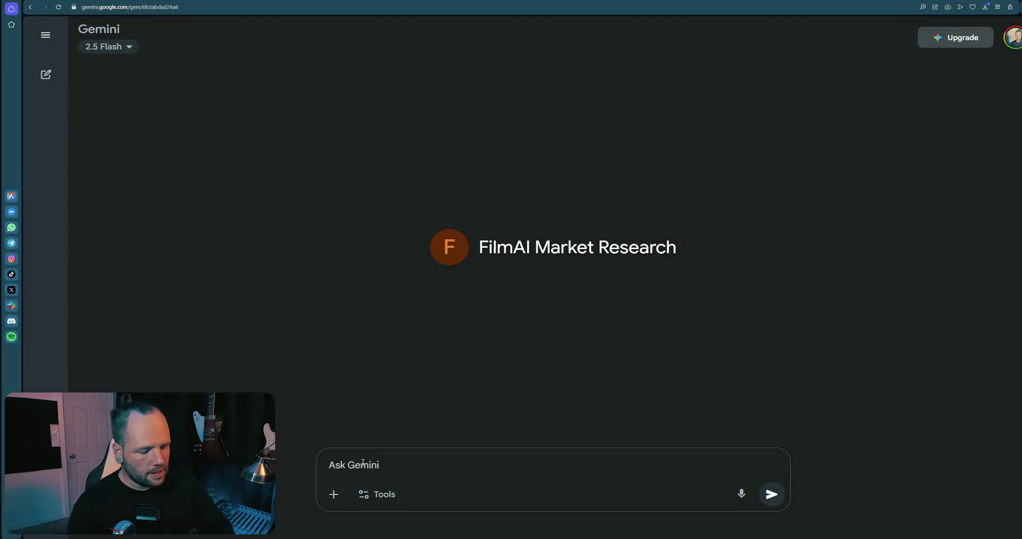
Ask the FilmAI Market Research Gem for actionable steps for the first seven days of launching the AI-based business and review its launch plan.
{"action": "type", "text": "With our marketing strategy in mind, please give me actionable steps for my first seven days launching this AI-based business."}
{"action": "key", "text": "Return"}
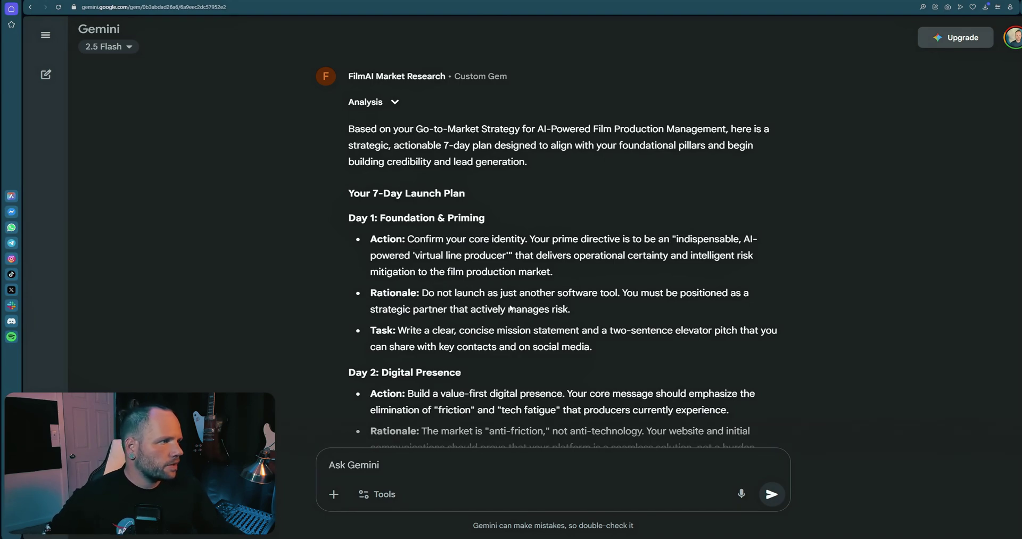
{"action": "scroll", "coordinate": [462, 360], "scroll_direction": "down", "scroll_amount": 2}
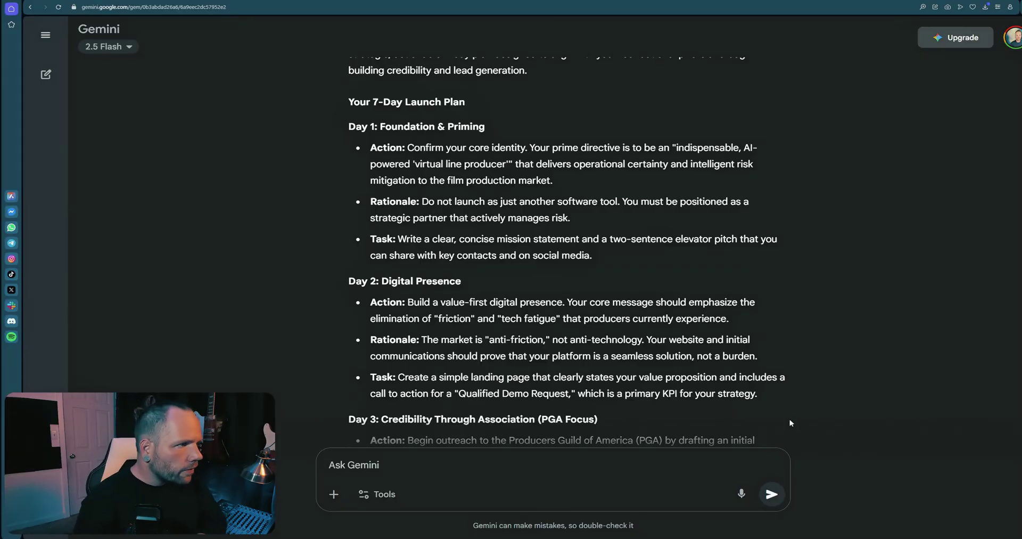
{"action": "scroll", "coordinate": [796, 362], "scroll_direction": "down", "scroll_amount": 4}
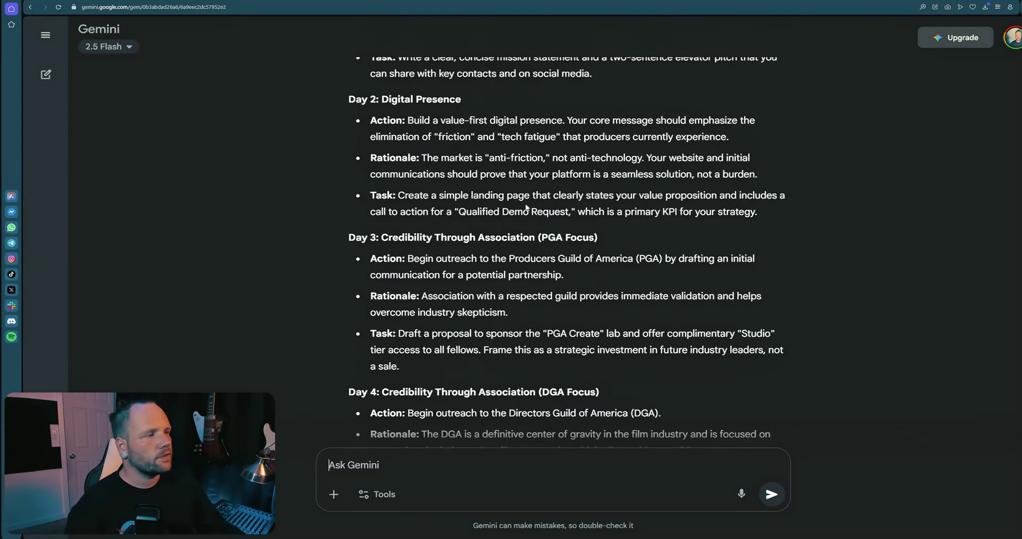
{"action": "scroll", "coordinate": [531, 201], "scroll_direction": "down", "scroll_amount": 6}
{"action": "scroll", "coordinate": [641, 201], "scroll_direction": "up", "scroll_amount": 9}
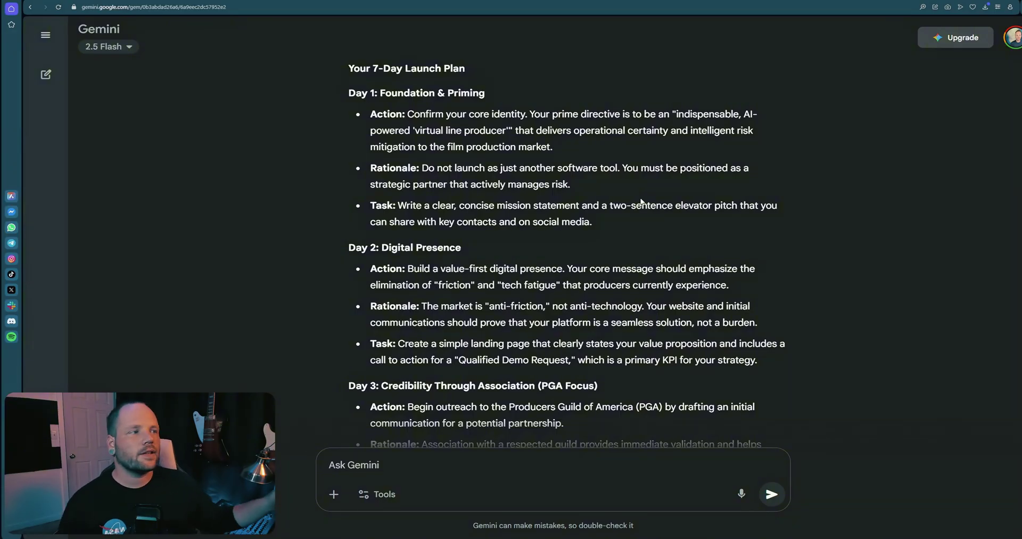
{"action": "scroll", "coordinate": [587, 109], "scroll_direction": "down", "scroll_amount": 2}
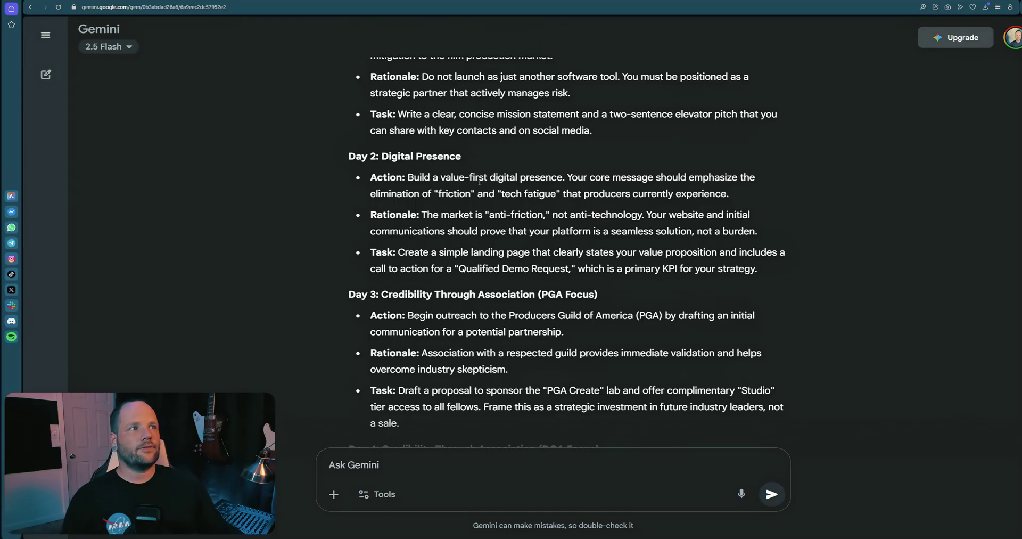
{"action": "scroll", "coordinate": [404, 209], "scroll_direction": "down", "scroll_amount": 12}
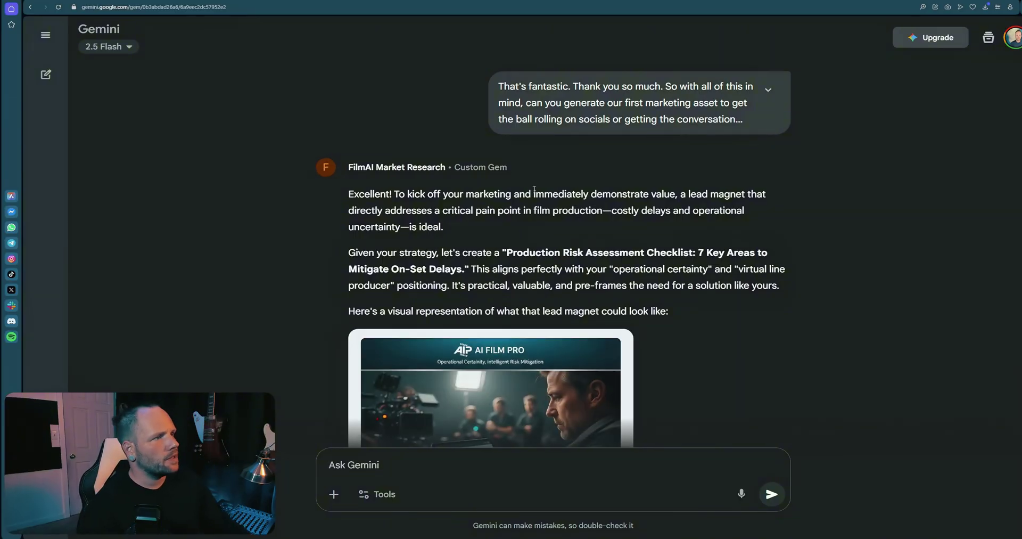
Review the lead magnet visual and ask the Gem to generate the production risk assessment checklist for pasting into a PDF.
{"action": "scroll", "coordinate": [535, 189], "scroll_direction": "down", "scroll_amount": 4}
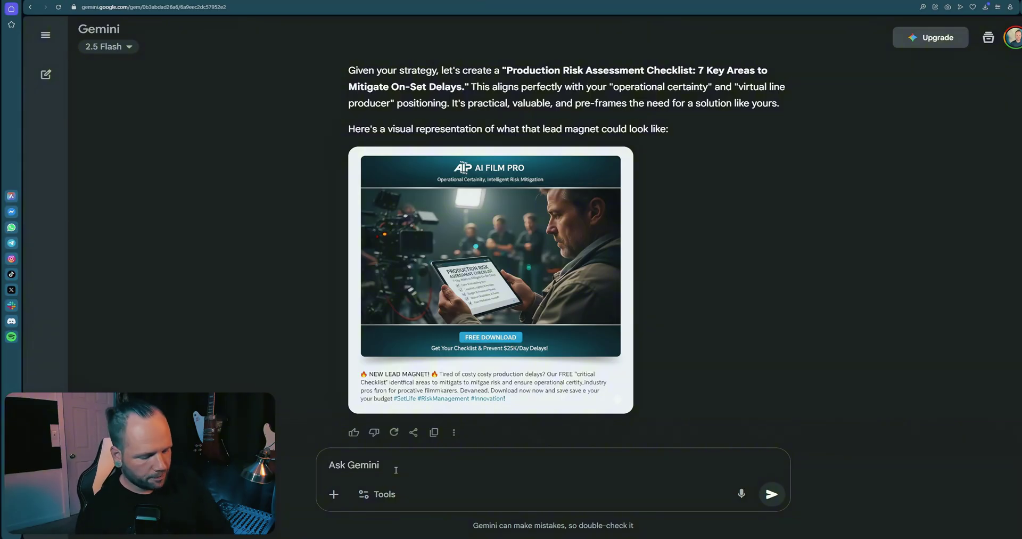
{"action": "type", "text": "That's an awesome idea. Can you generate that checklist please? And then I can copy paste it to a PDF."}
{"action": "key", "text": "Return"}
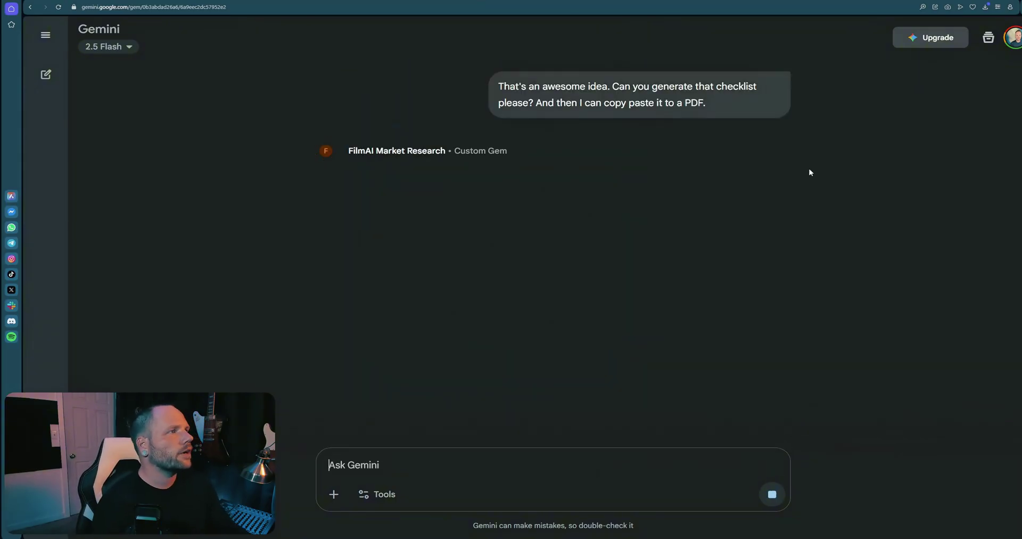
{"action": "scroll", "coordinate": [698, 360], "scroll_direction": "up", "scroll_amount": 20}
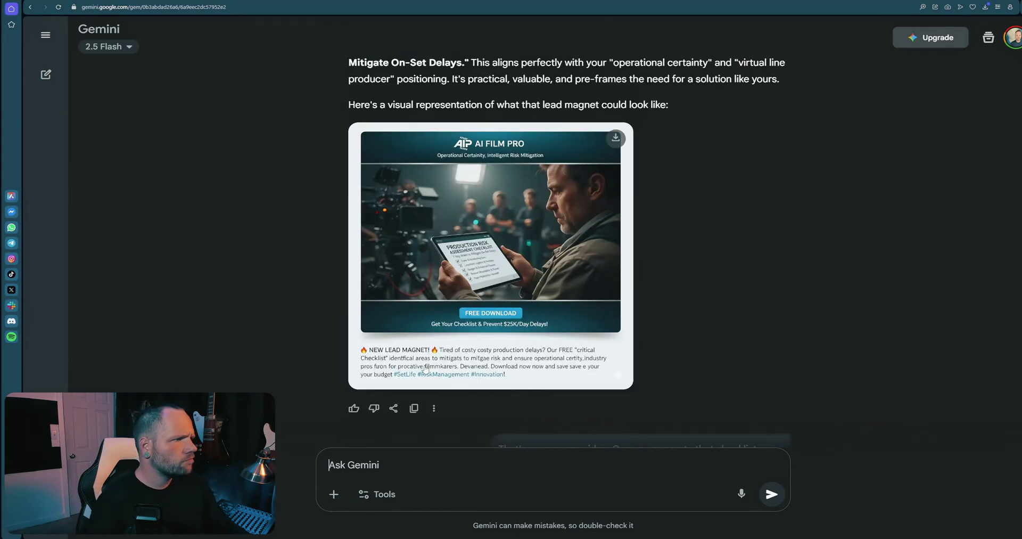
{"action": "scroll", "coordinate": [502, 374], "scroll_direction": "down", "scroll_amount": 20}
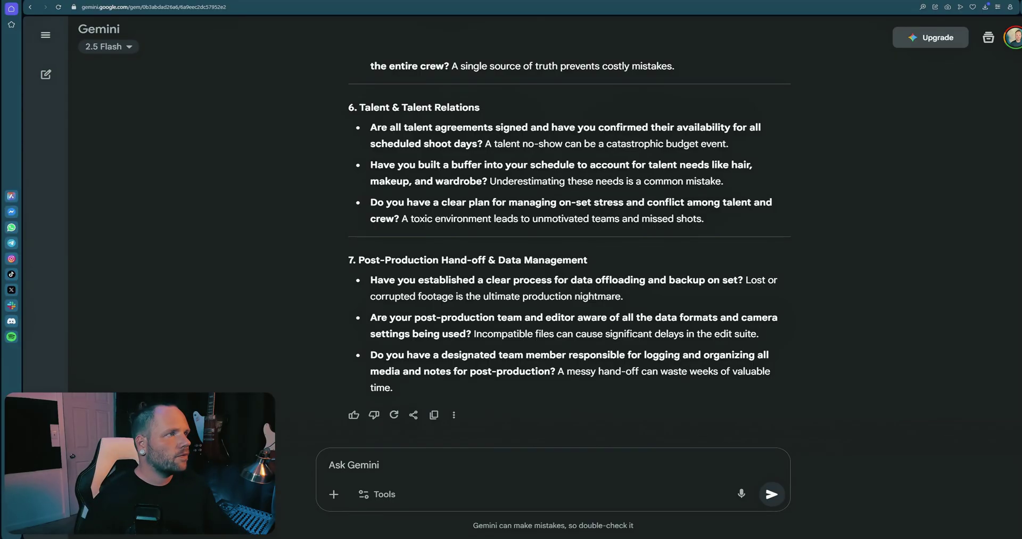
Ask the Gem to generate a call to action directing people to the offer, and review the primary and secondary versions.
{"action": "type", "text": "Can you generate a call to action that would direct people to our offer?"}
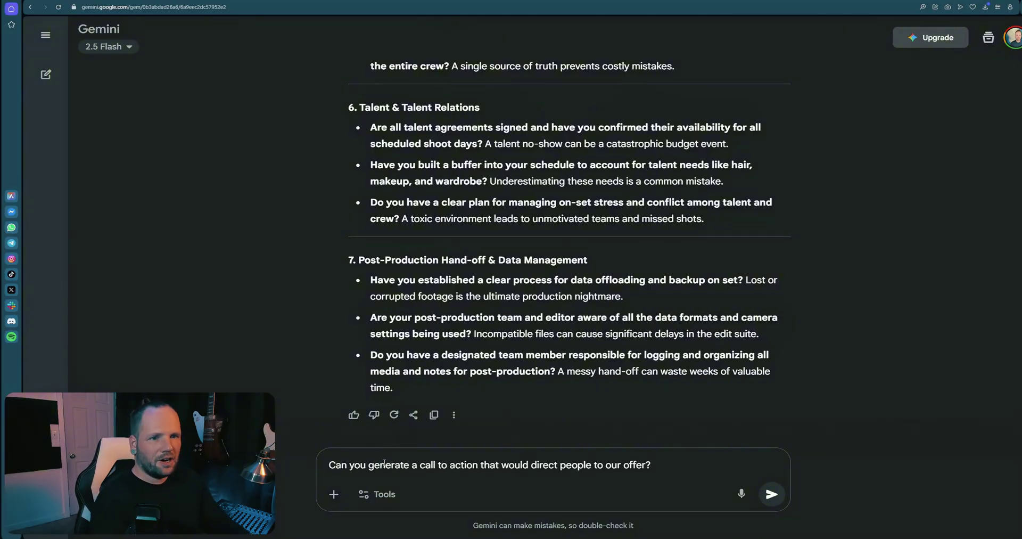
{"action": "left_click", "coordinate": [769, 493]}
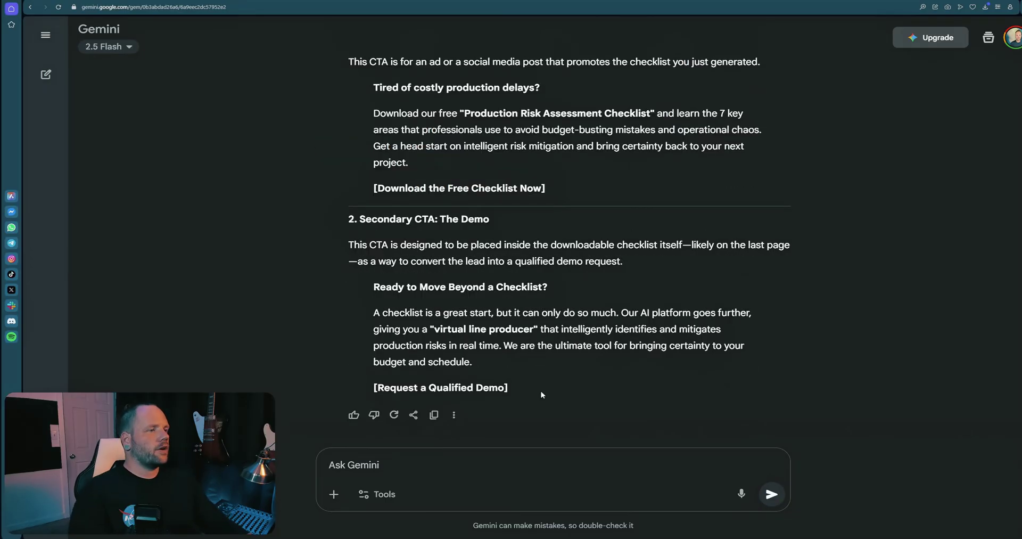
{"action": "left_click_drag", "start_coordinate": [541, 392], "coordinate": [347, 227]}
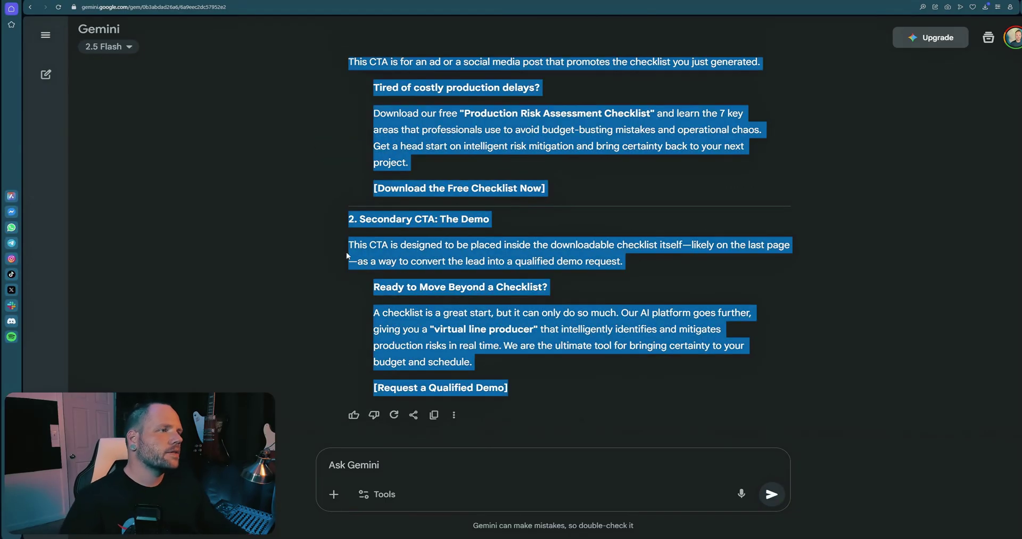
{"action": "left_click", "coordinate": [464, 255]}
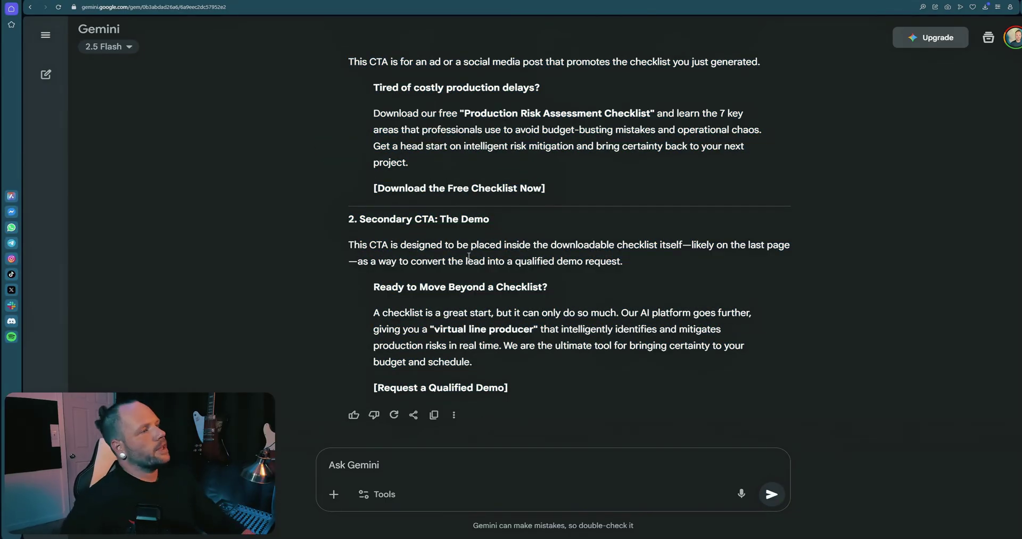
{"action": "scroll", "coordinate": [464, 255], "scroll_direction": "up", "scroll_amount": 12}
{"action": "scroll", "coordinate": [563, 196], "scroll_direction": "down", "scroll_amount": 12}
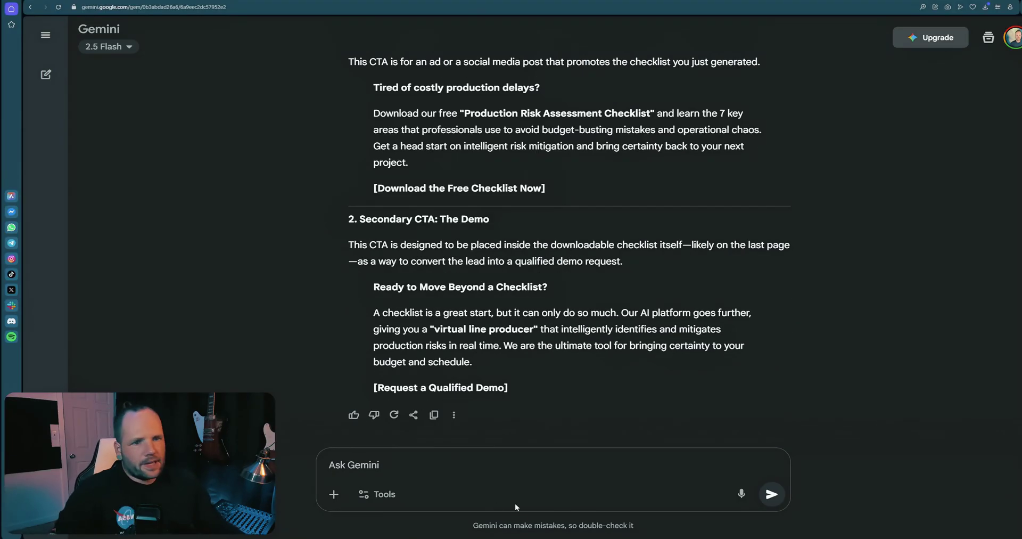